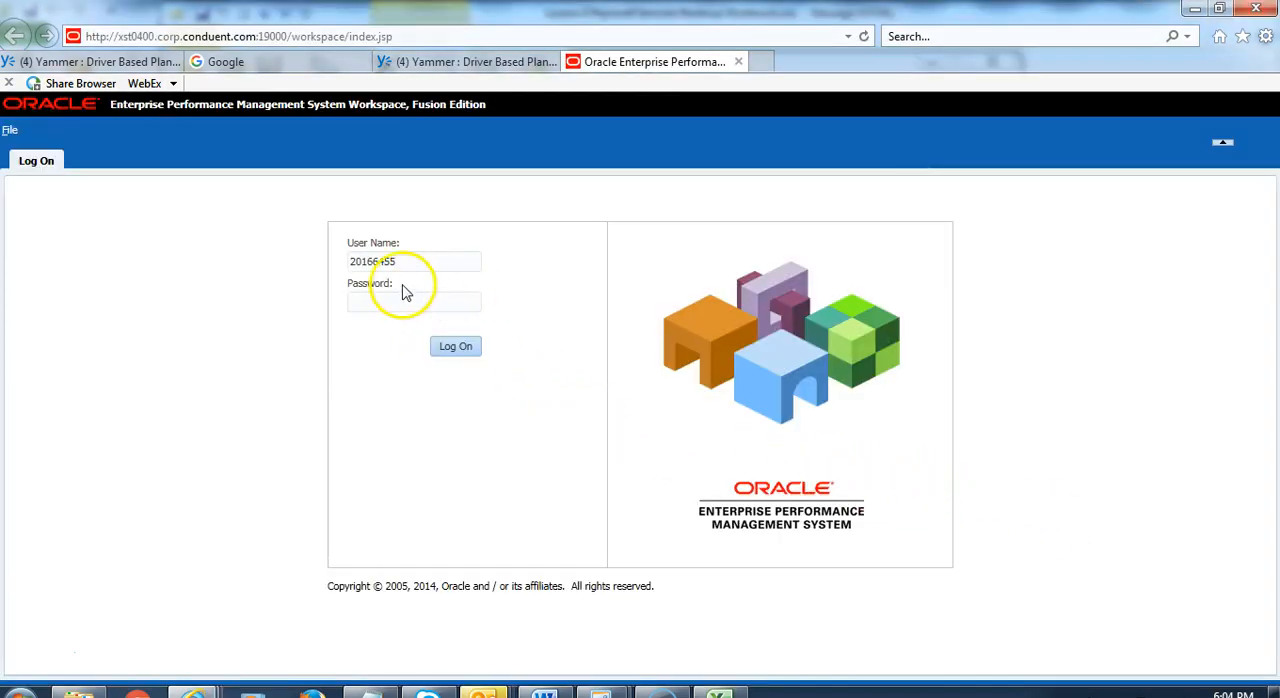
Step: Log on to the workspace with the account password and open the PLPLAN planning application
click(447, 349)
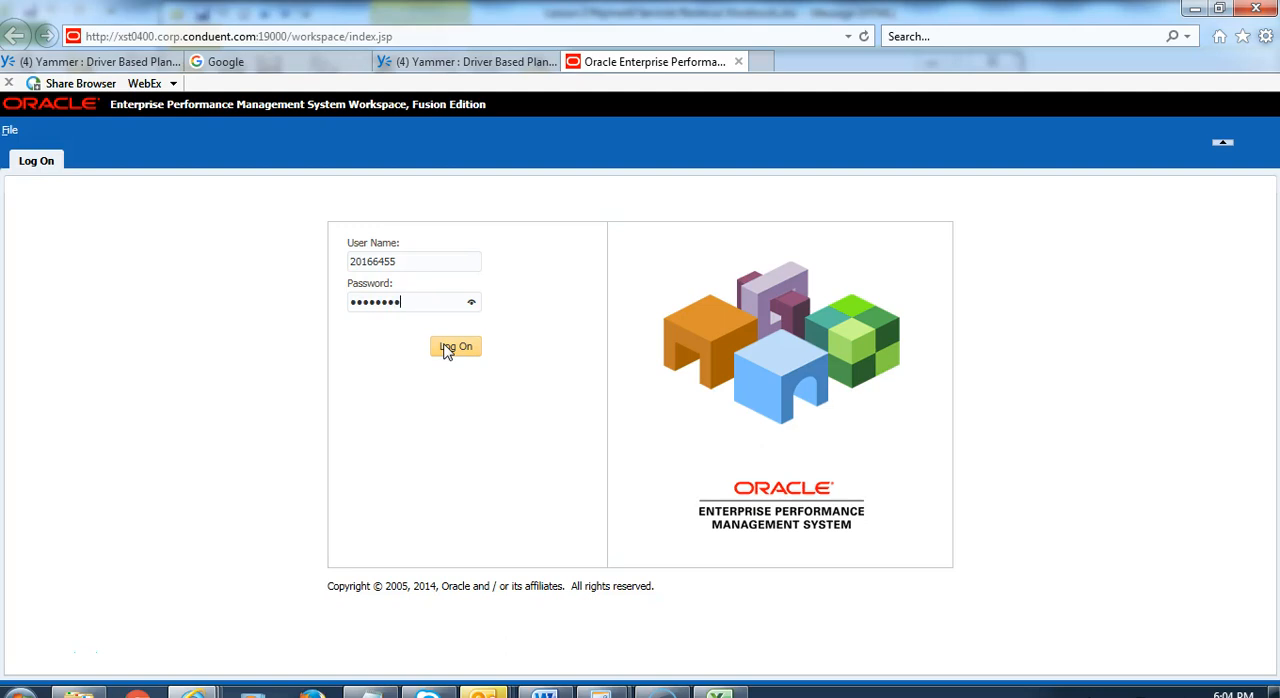
click(446, 346)
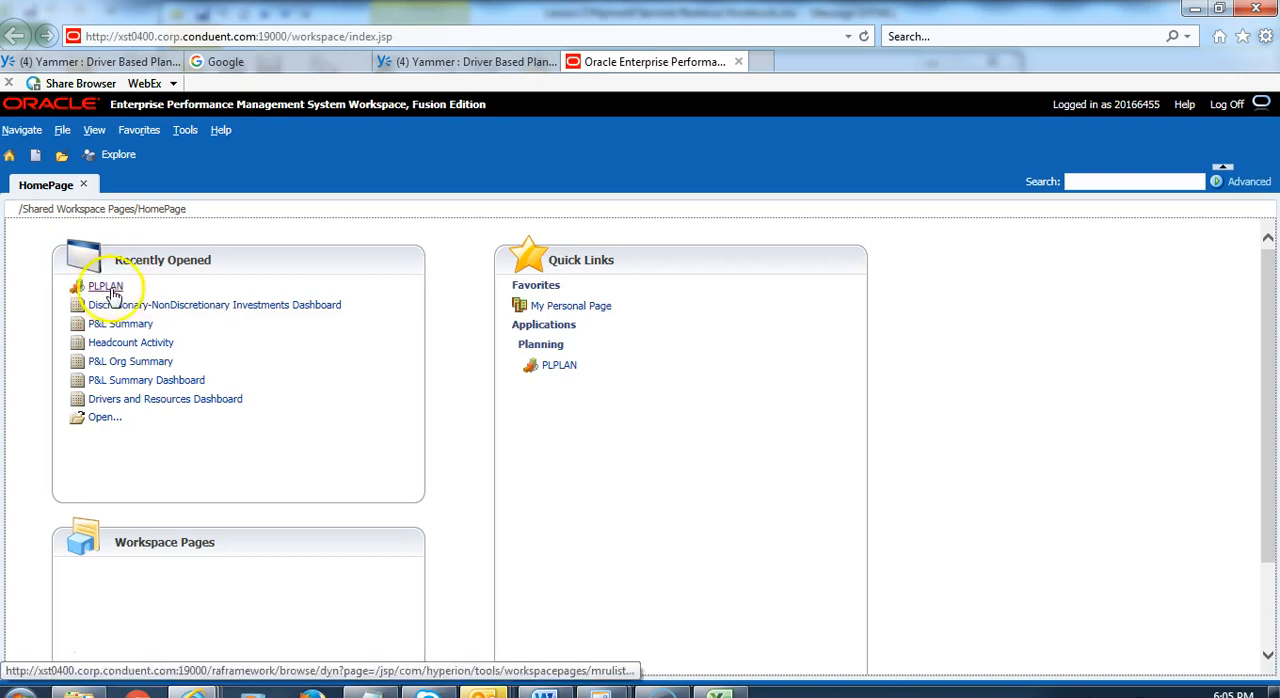
click(22, 130)
mouse_move(47, 160)
click(176, 162)
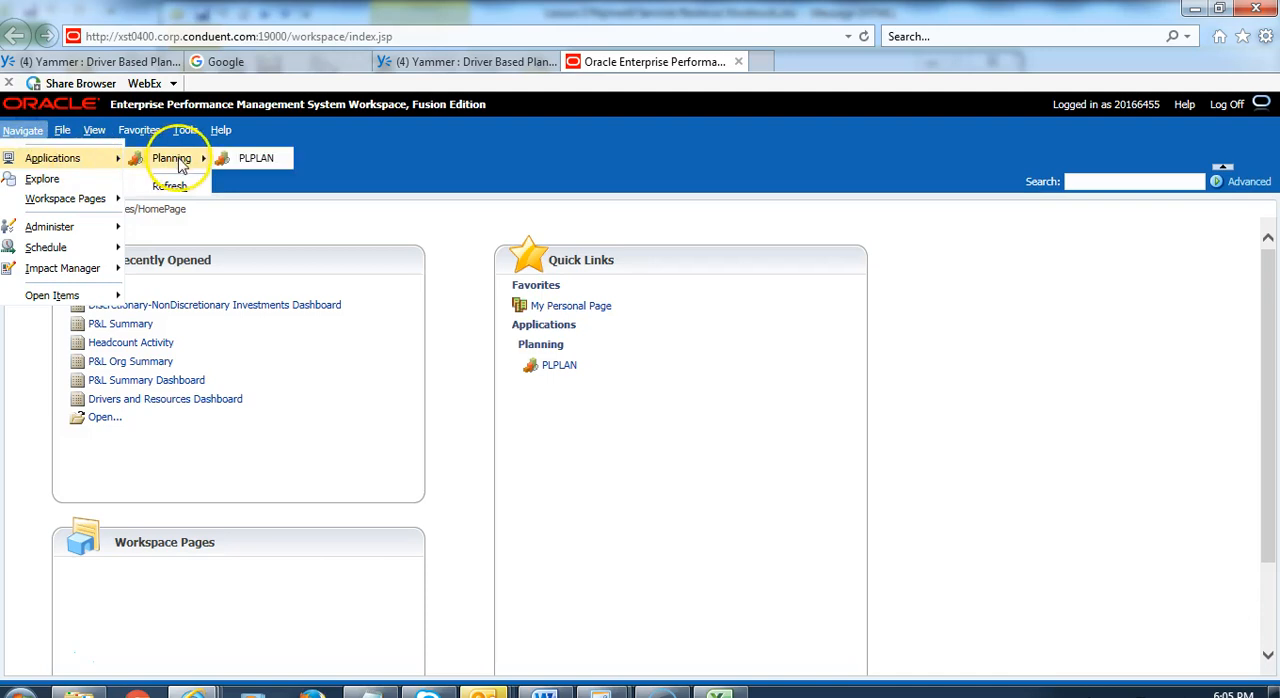
click(265, 160)
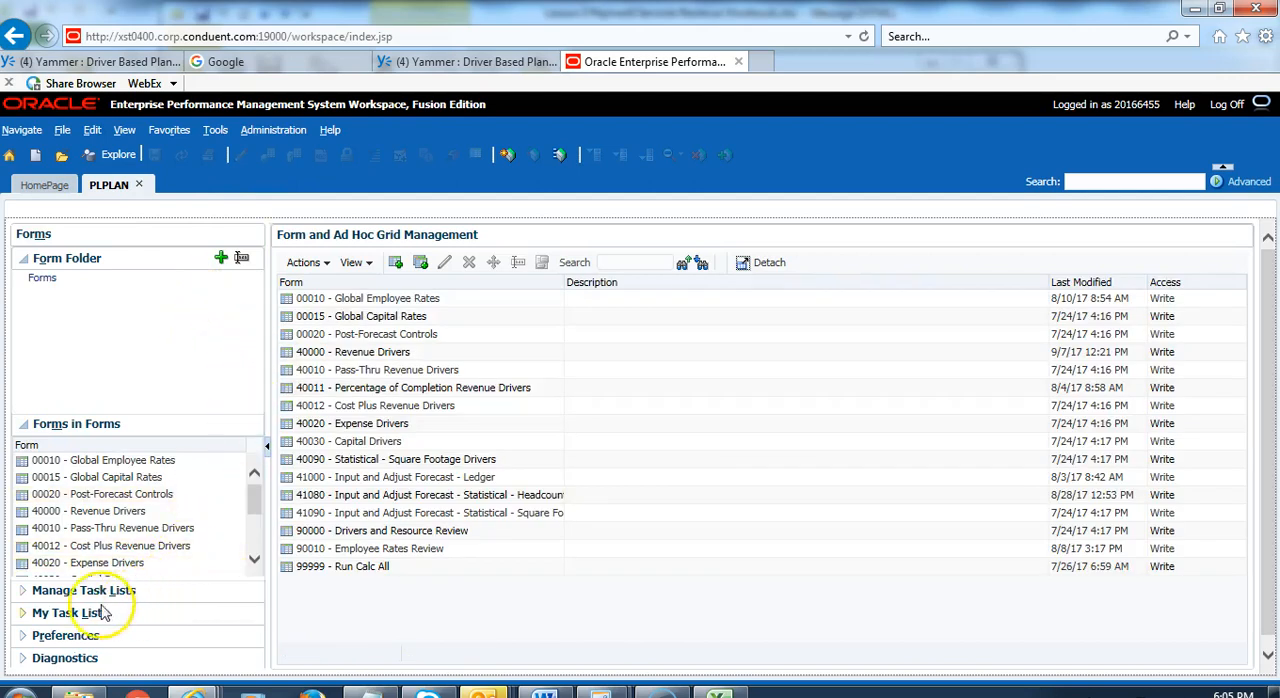
Step: In My Task List, open the Create (or) Modify Revenue Forecast Drivers task under User Process, Run a Forecast, Standard Ledger Drivers and Results
click(25, 615)
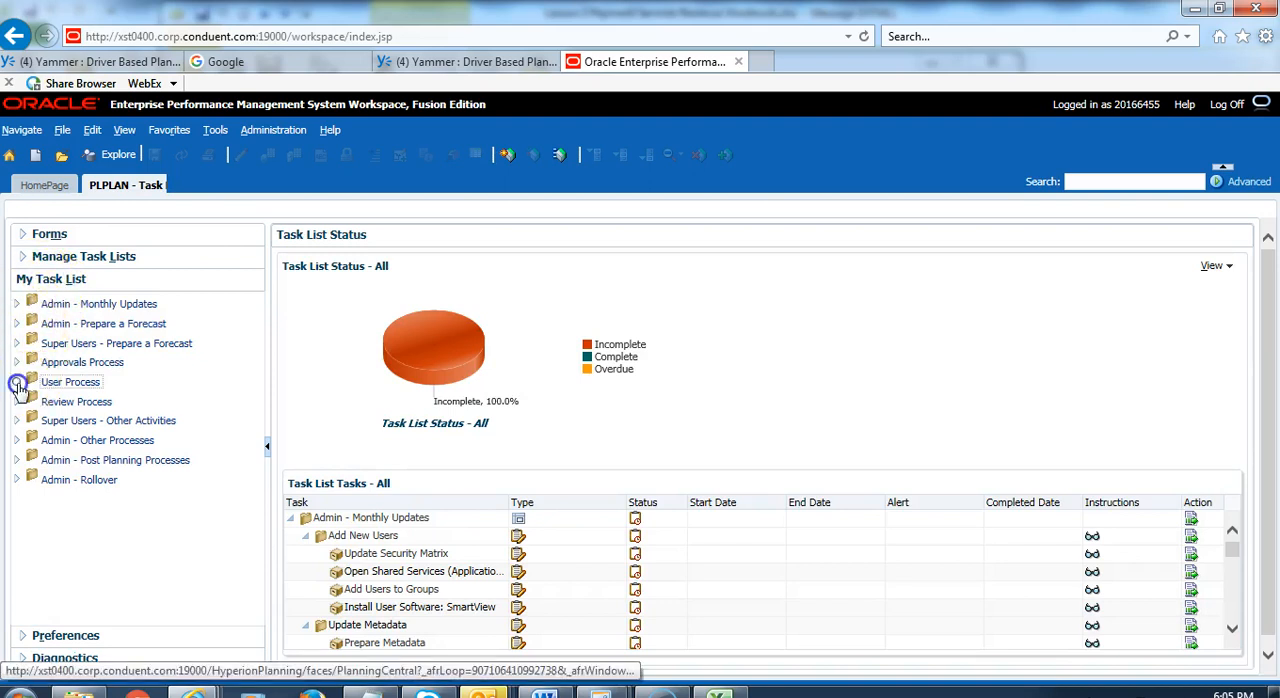
click(16, 382)
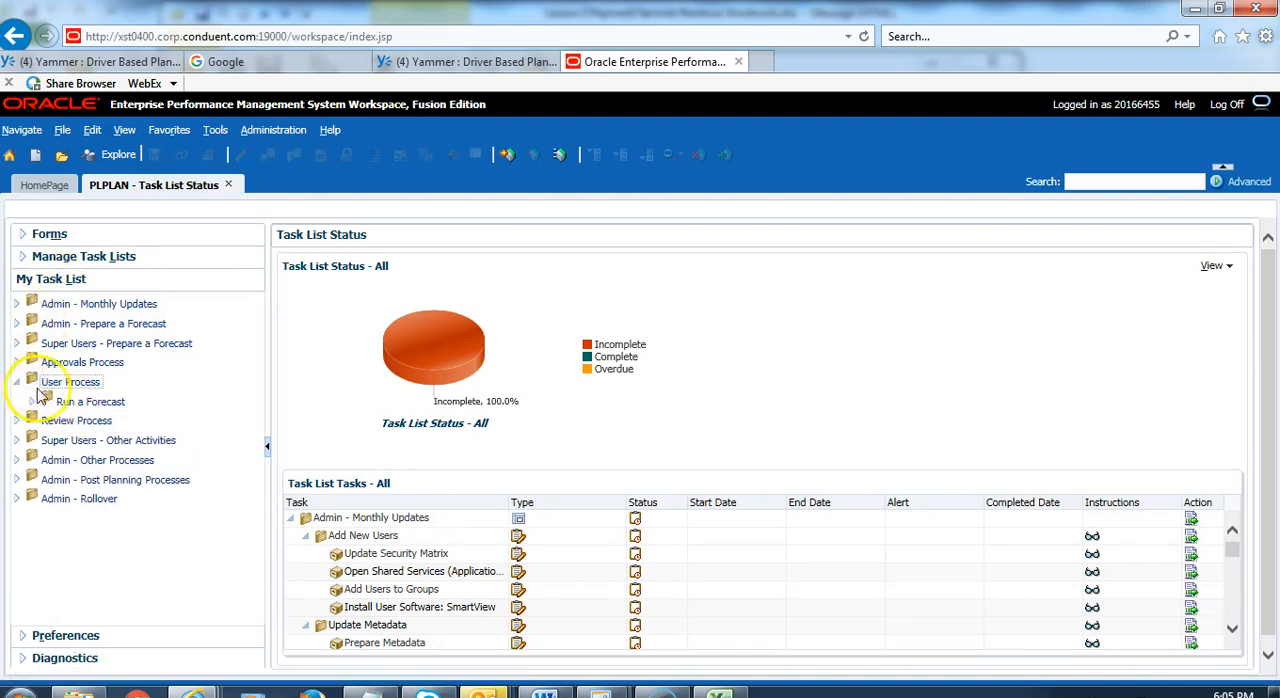
click(90, 382)
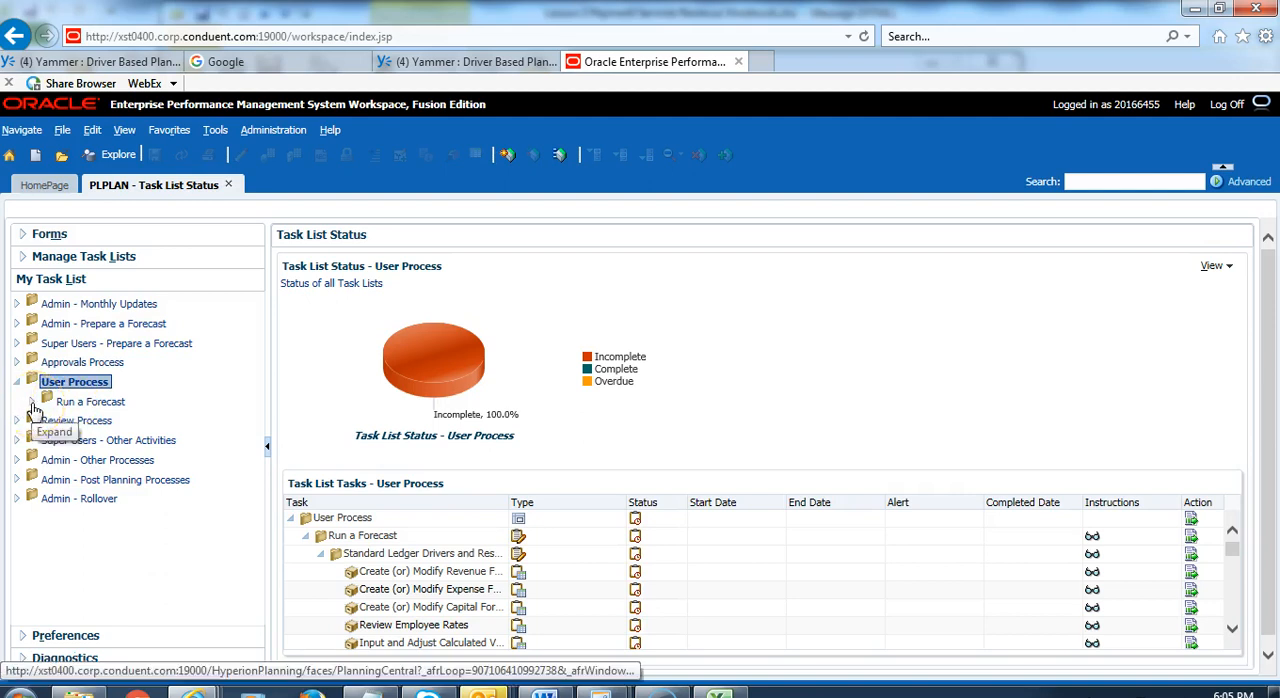
click(32, 403)
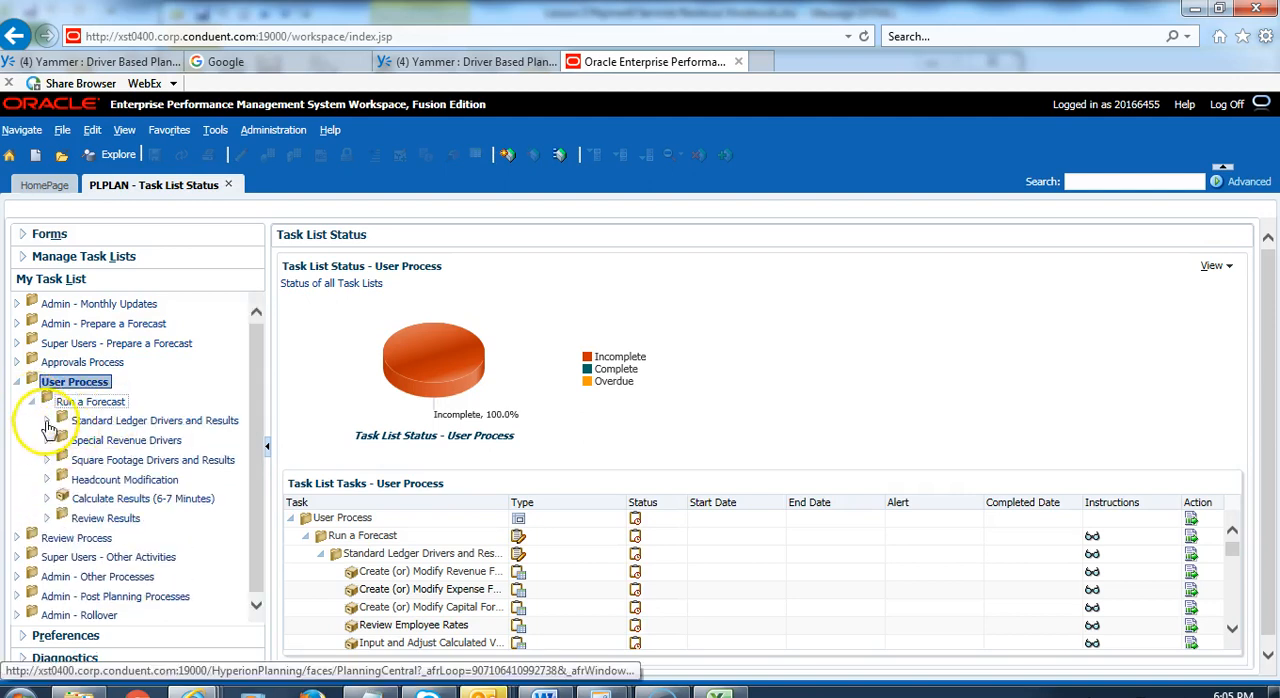
click(47, 421)
click(182, 447)
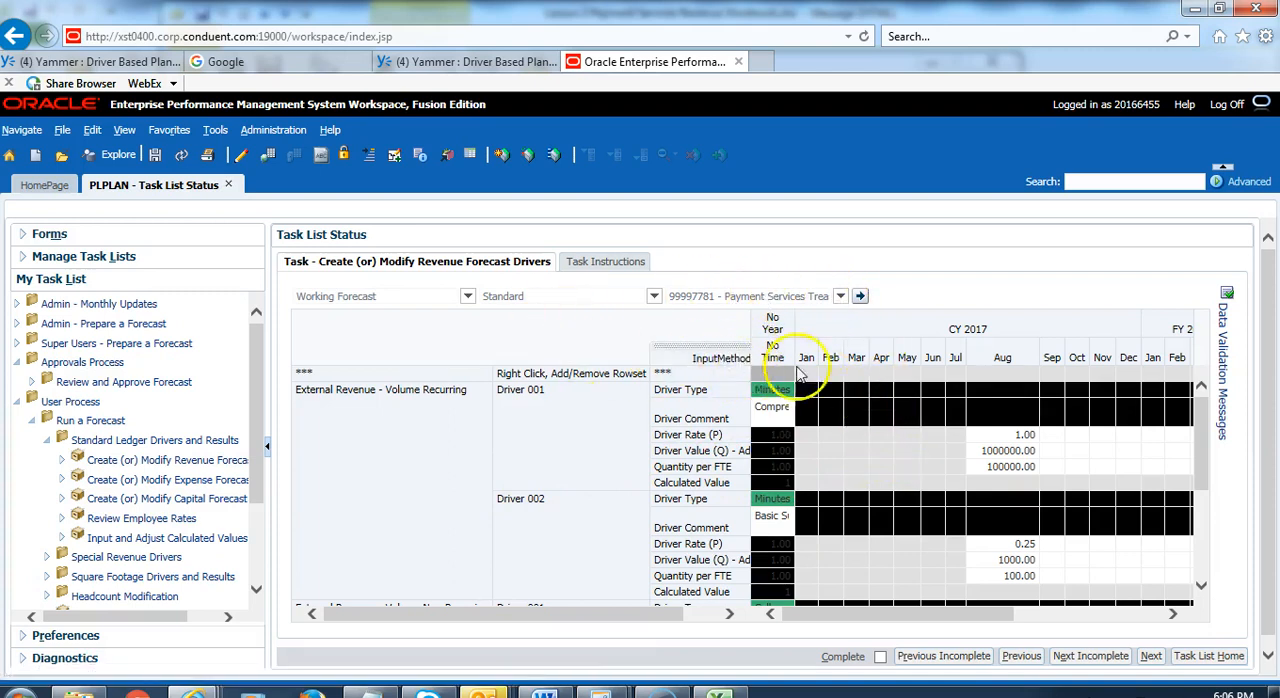
Step: Search the orgs for "child support" and load the form for 99997775 - Payment Services Child Support Solutions Services Rev and Cost
click(841, 298)
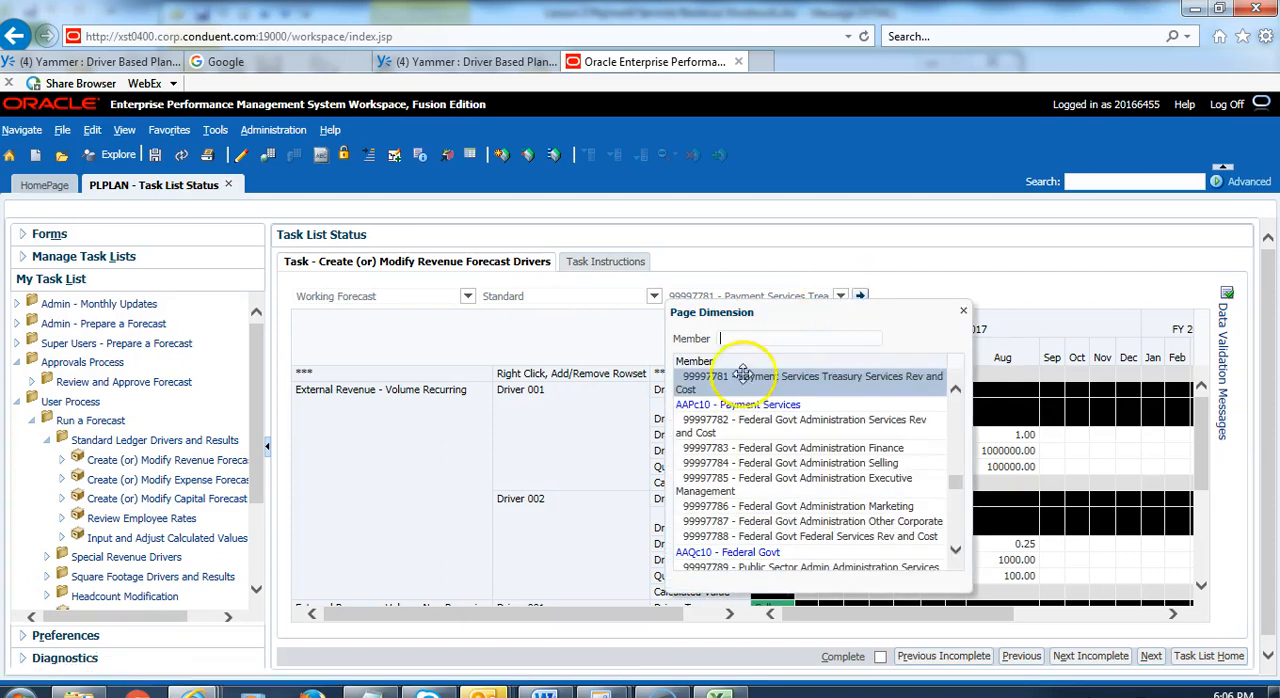
click(748, 339)
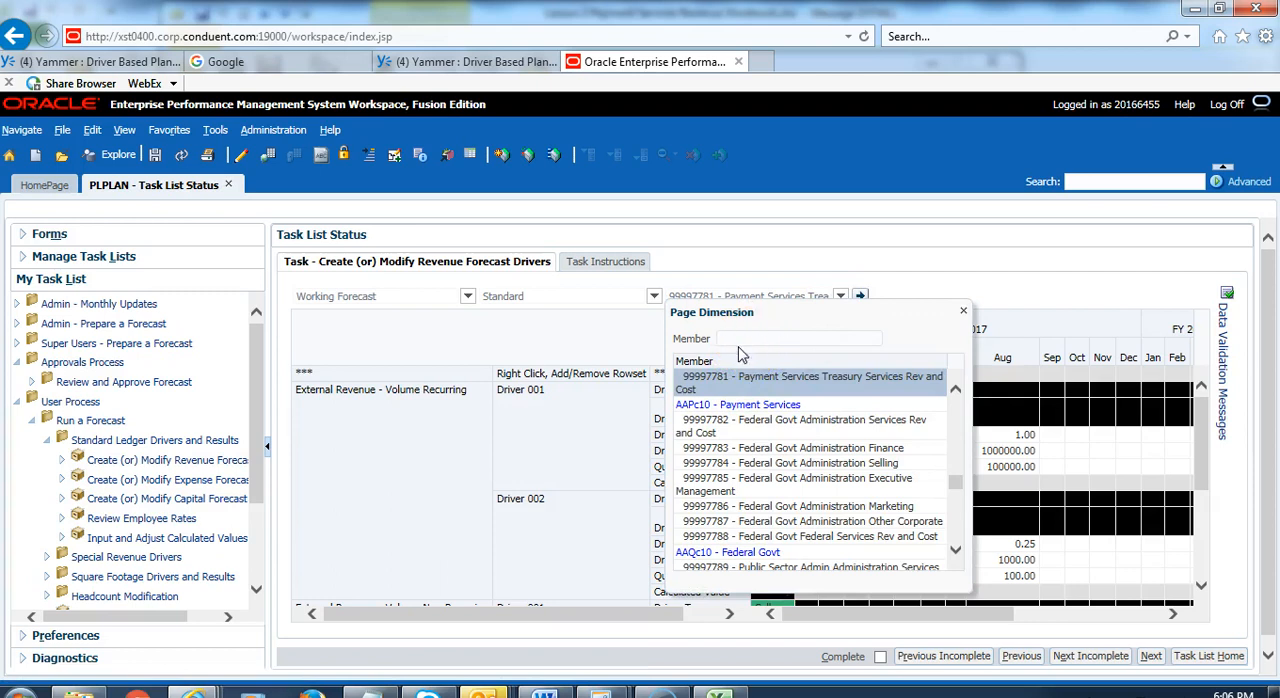
text(tran)
key(BackSpace)
key(BackSpace)
key(BackSpace)
key(BackSpace)
text(child suppp)
key(BackSpace)
text(ort)
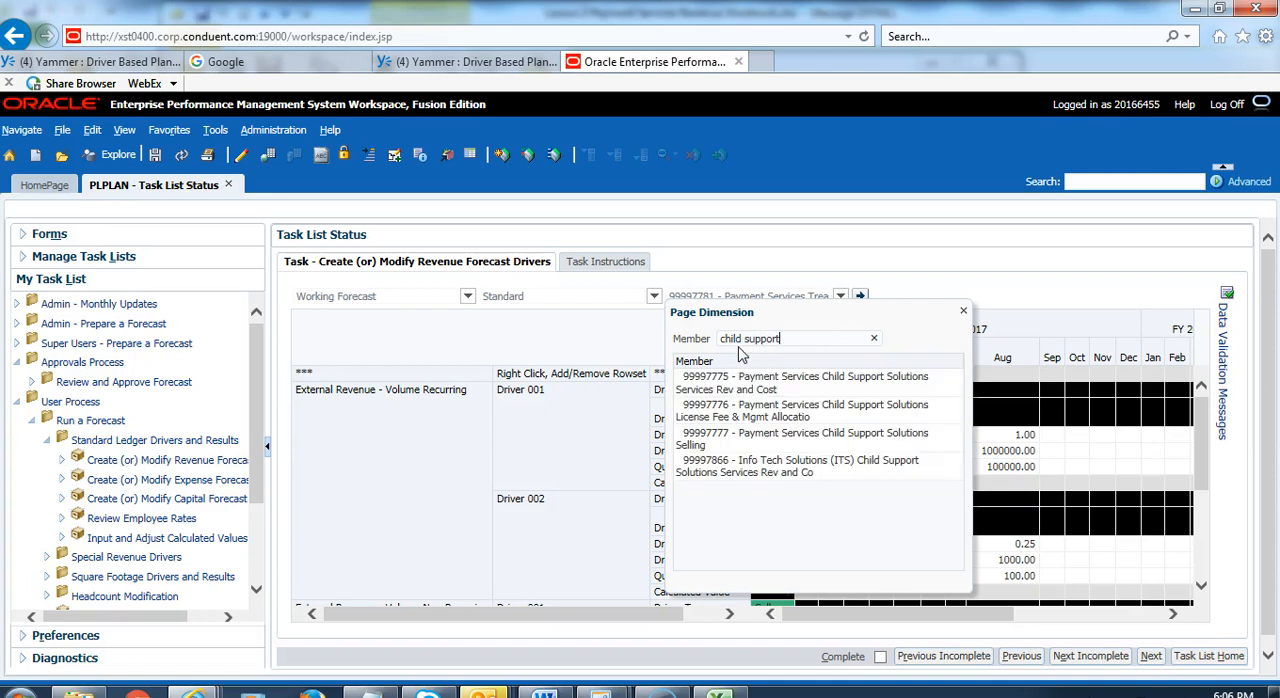
click(768, 381)
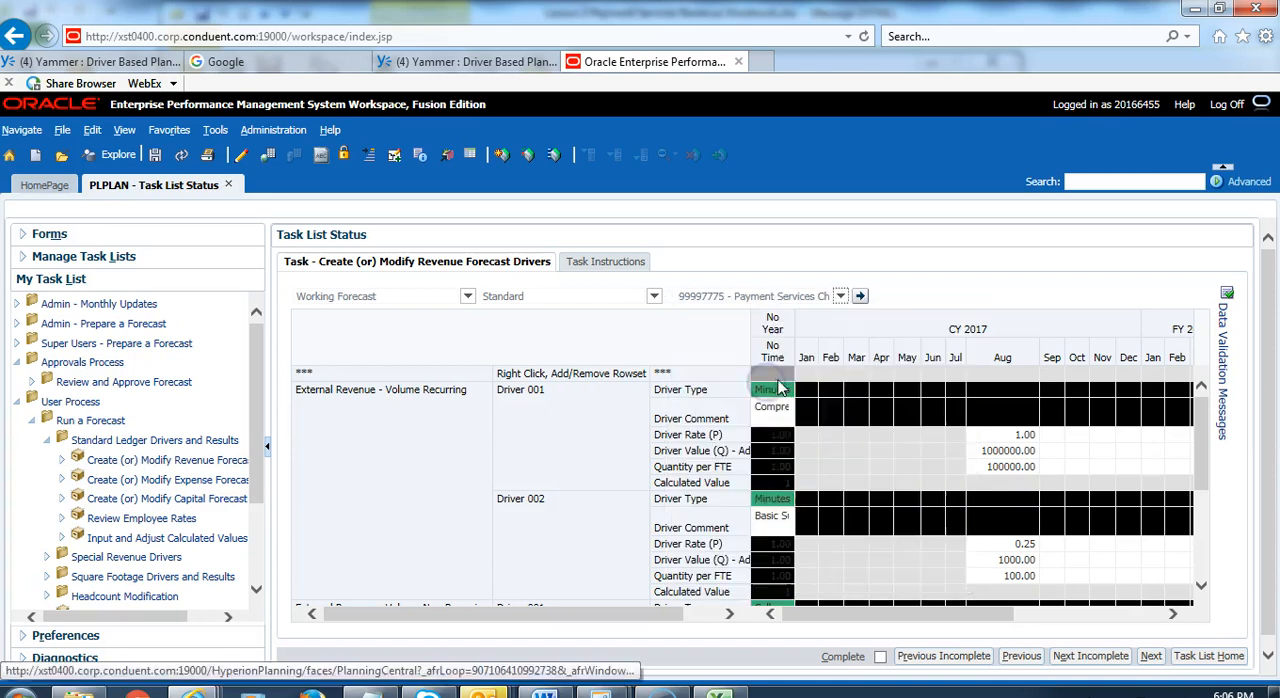
click(860, 298)
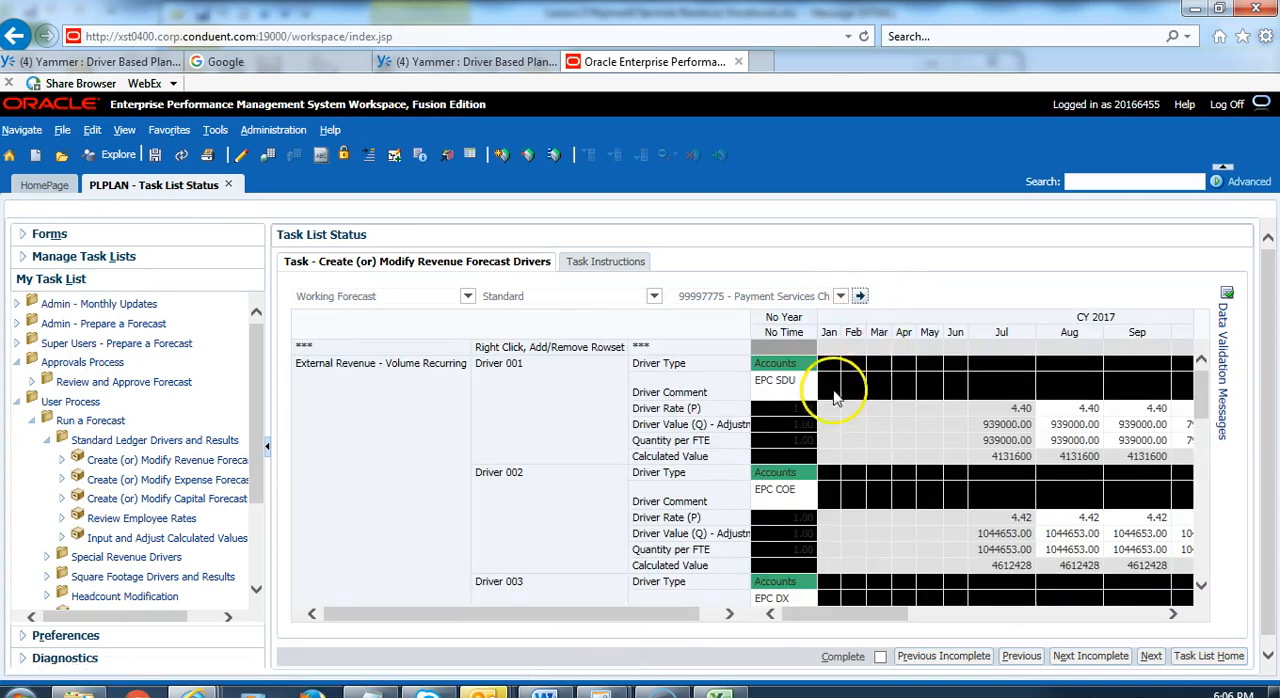
Step: Review the existing drivers listed under External Revenue - Volume Recurring in the form
click(367, 414)
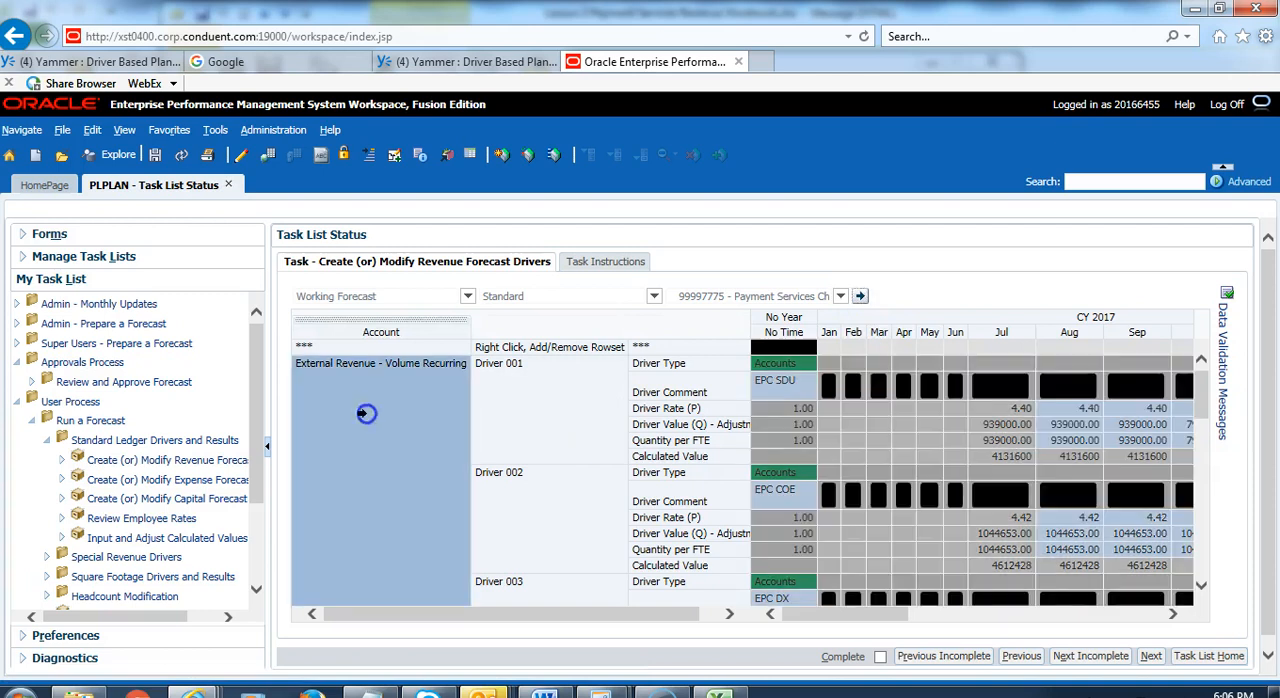
click(569, 433)
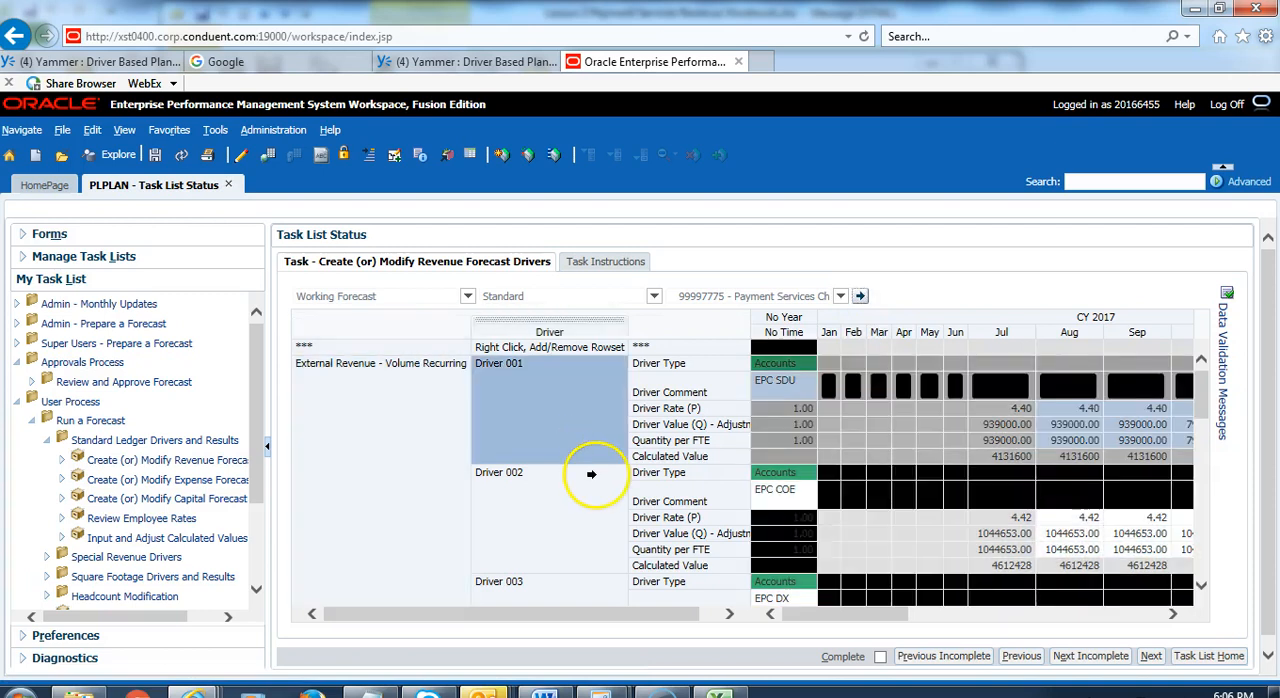
scroll(591, 474, down, 1)
scroll(591, 474, down, 1)
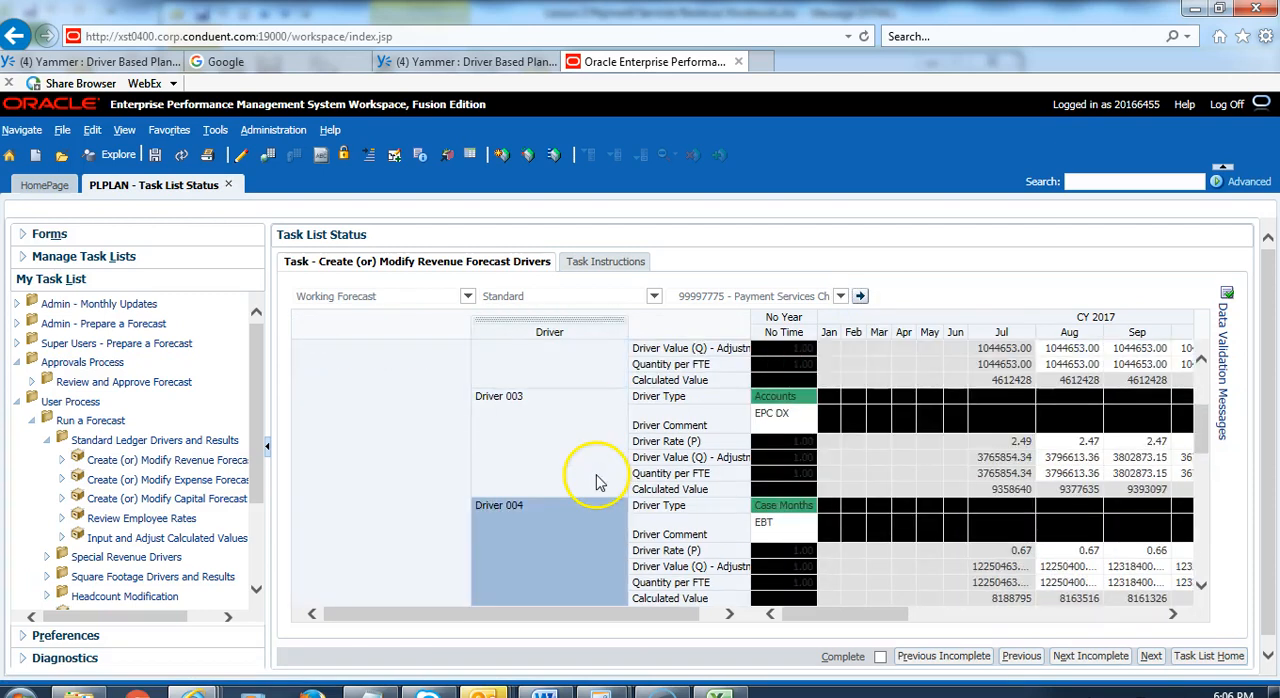
scroll(597, 473, down, 2)
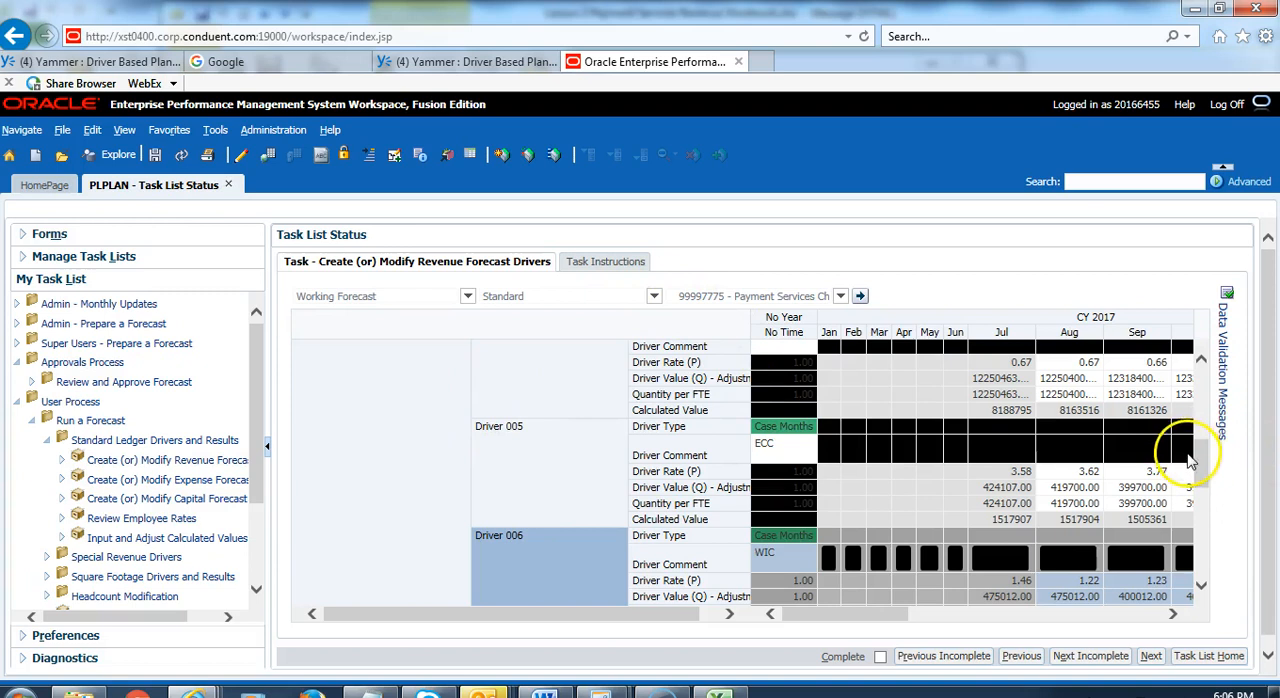
scroll(1197, 449, up, 4)
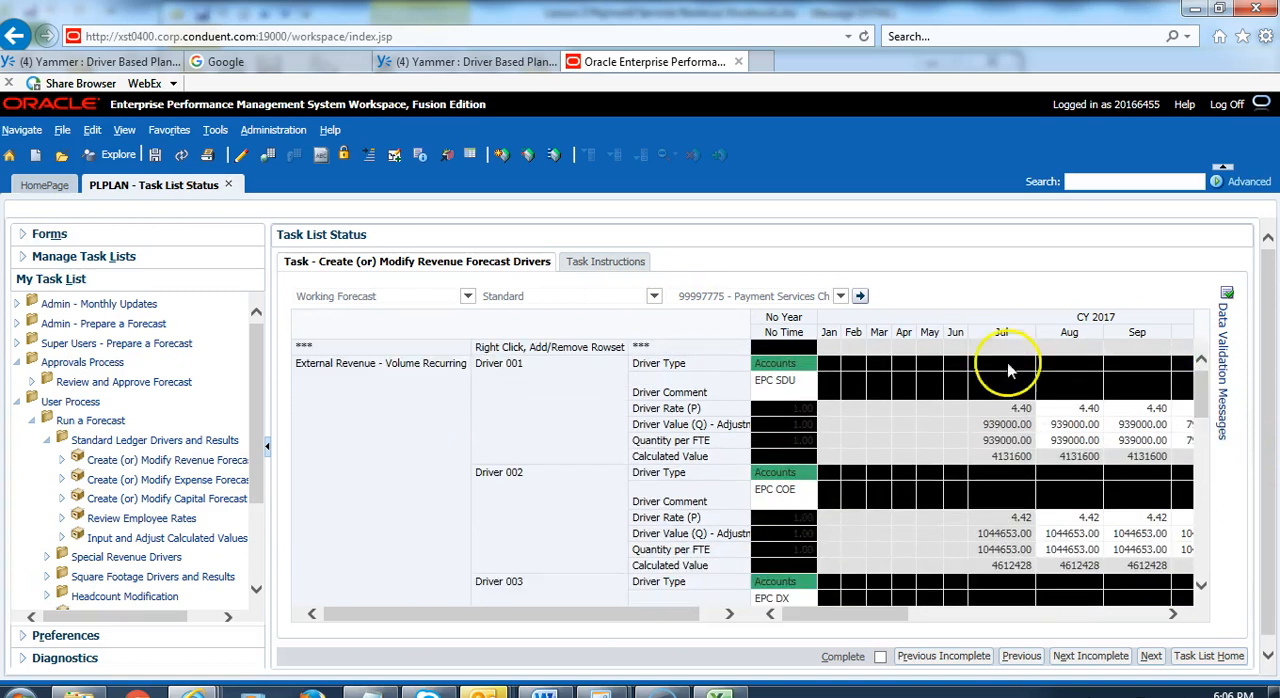
Step: Start adding an account and driver row, searching for "external" and choosing External Revenue - Volume Non-Recurring as the account member
right_click(520, 349)
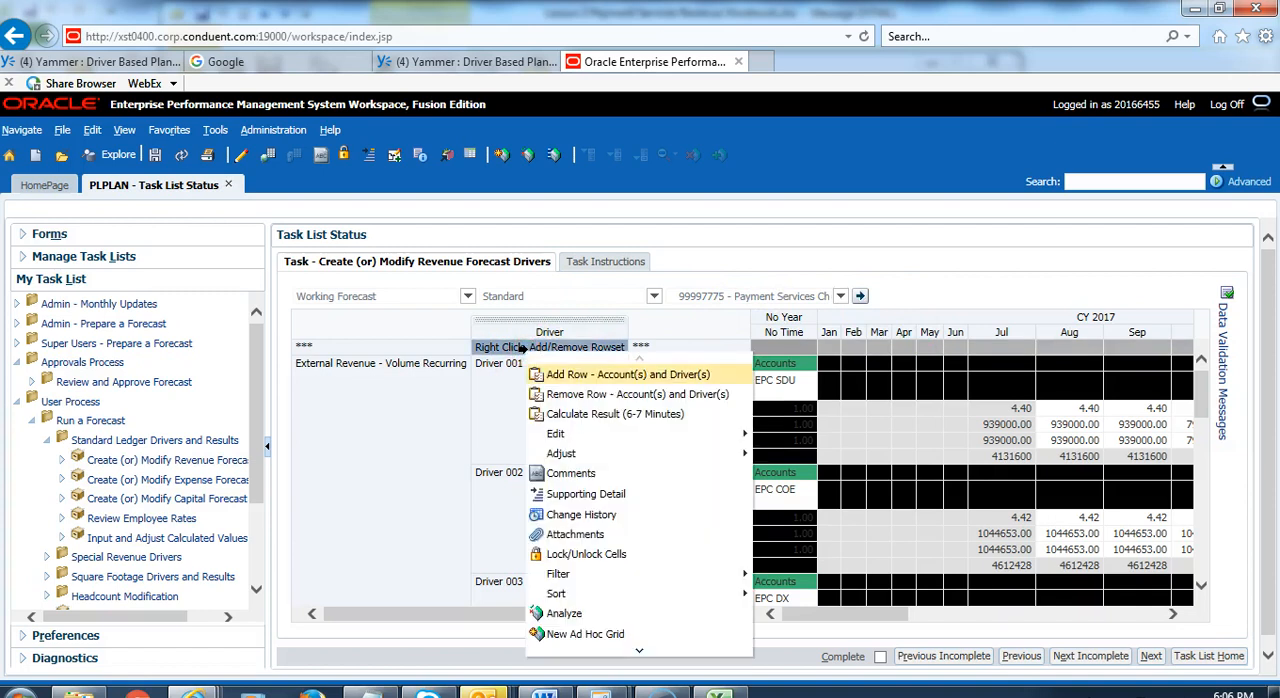
click(578, 374)
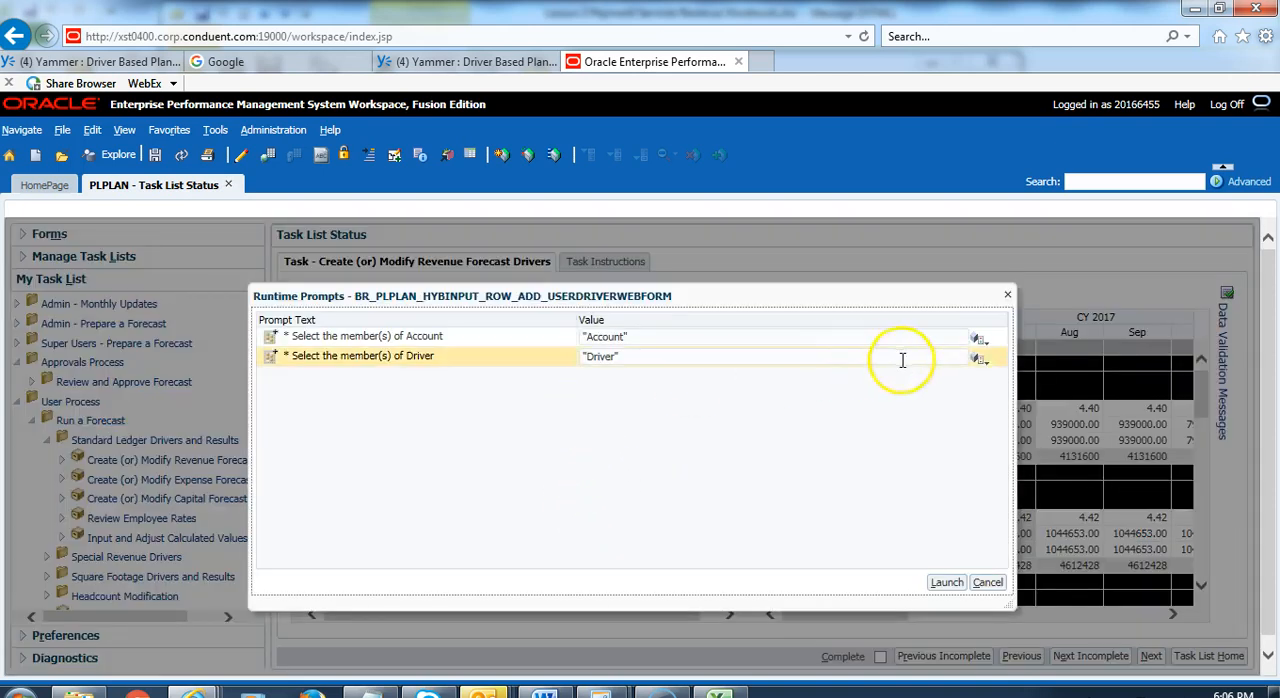
click(980, 340)
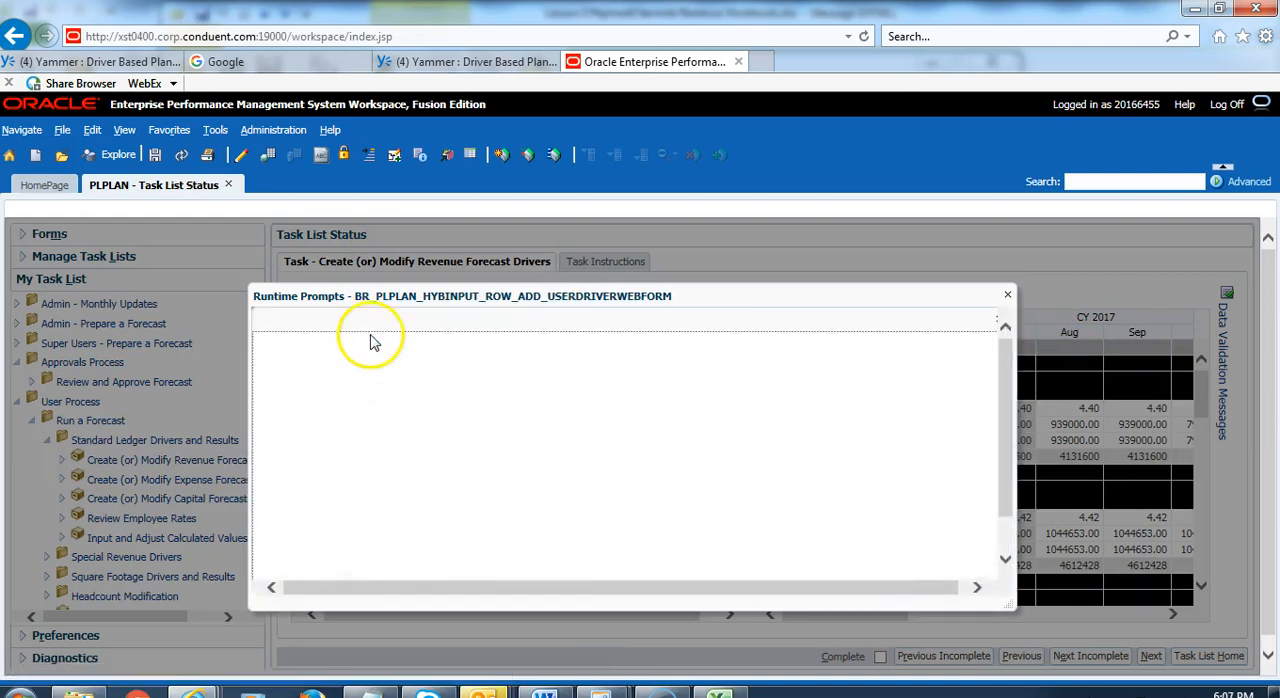
click(346, 404)
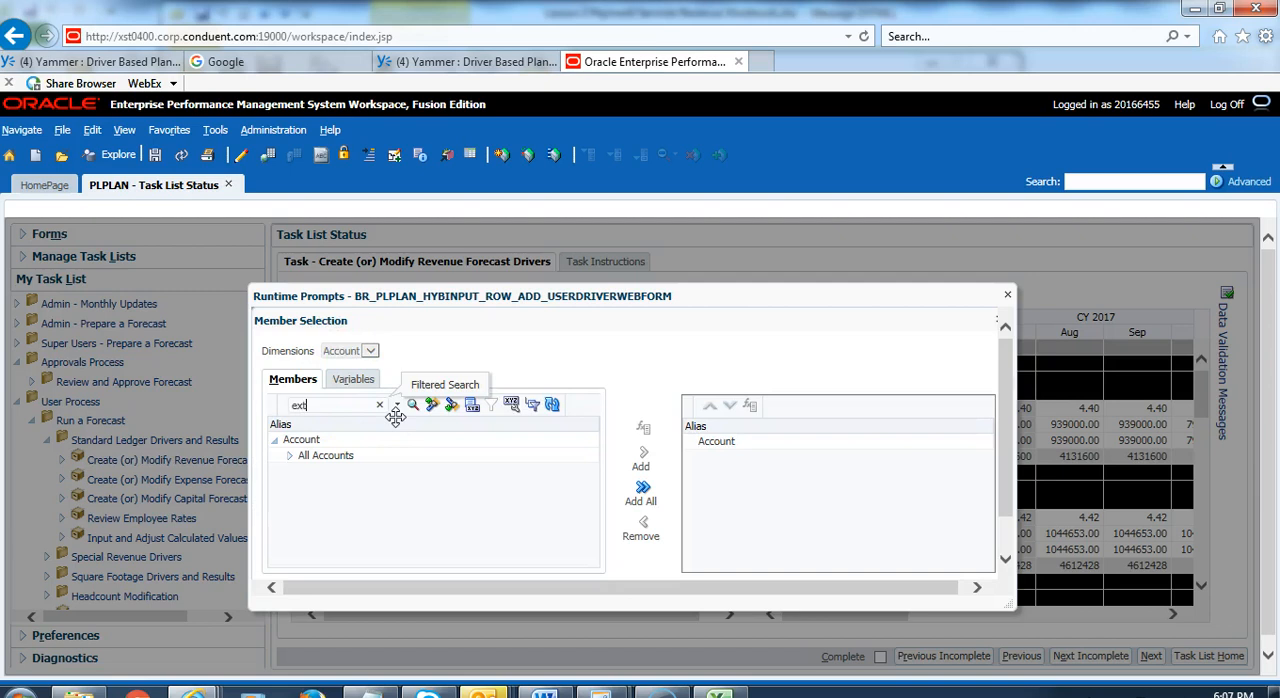
key(Return)
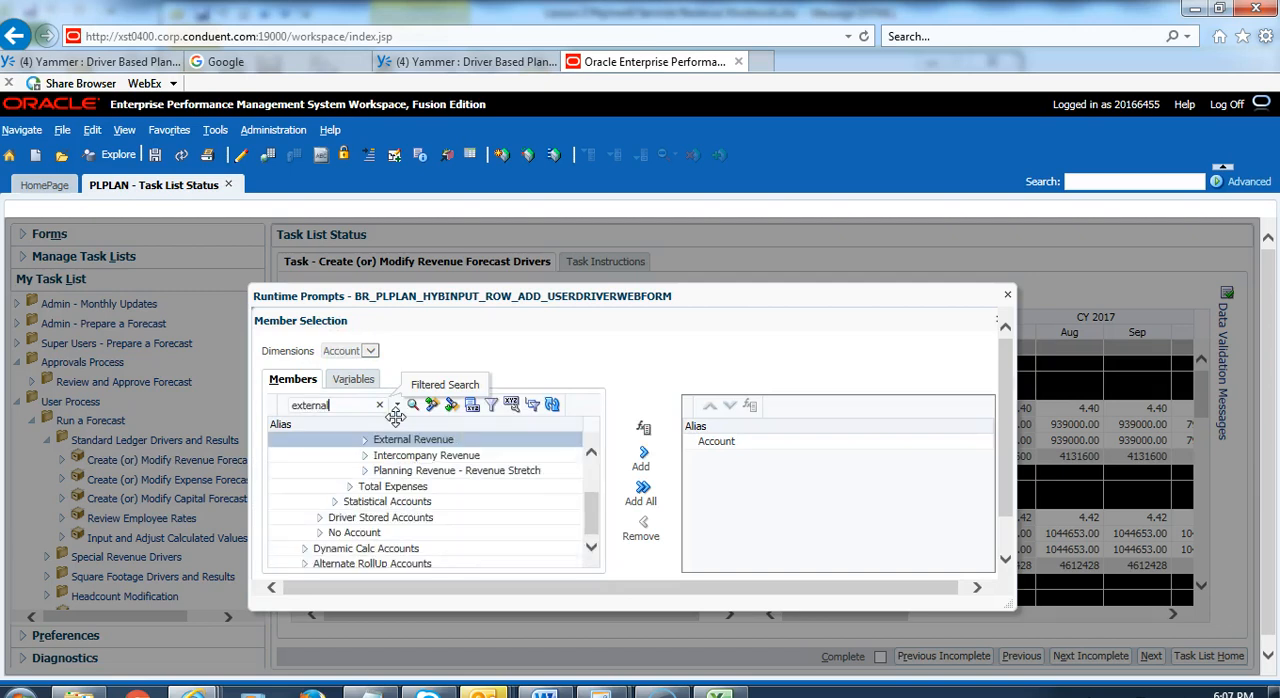
click(364, 439)
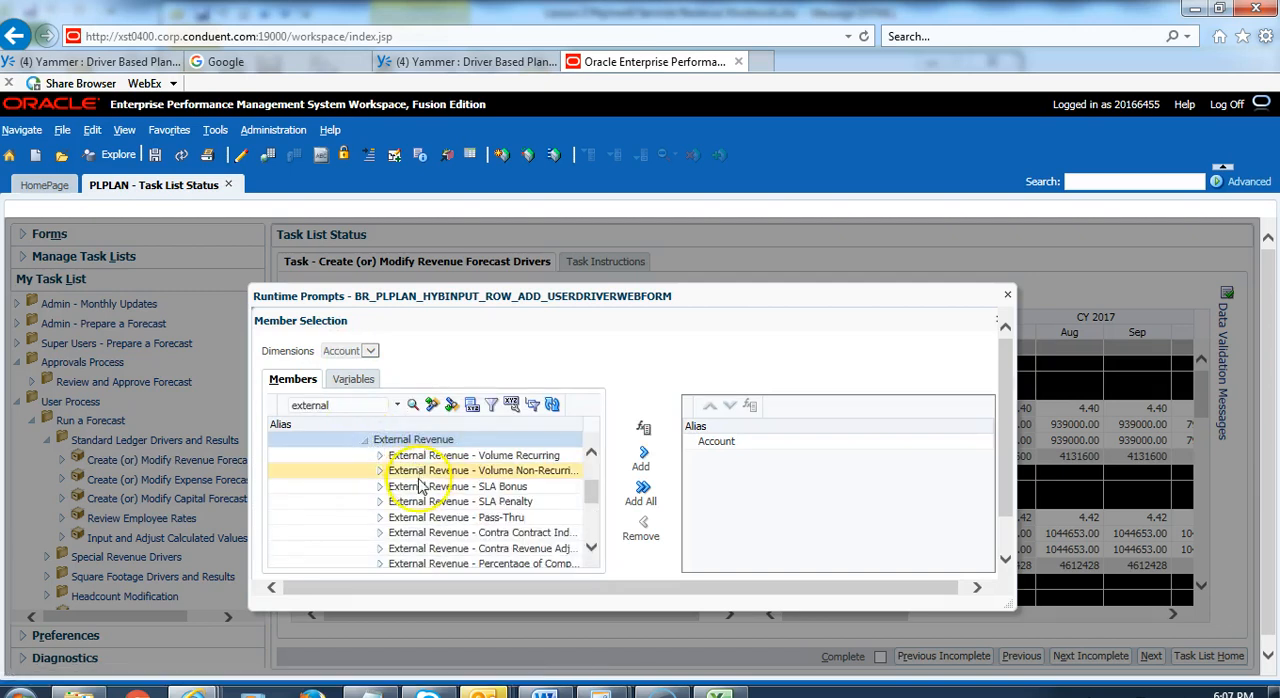
click(393, 472)
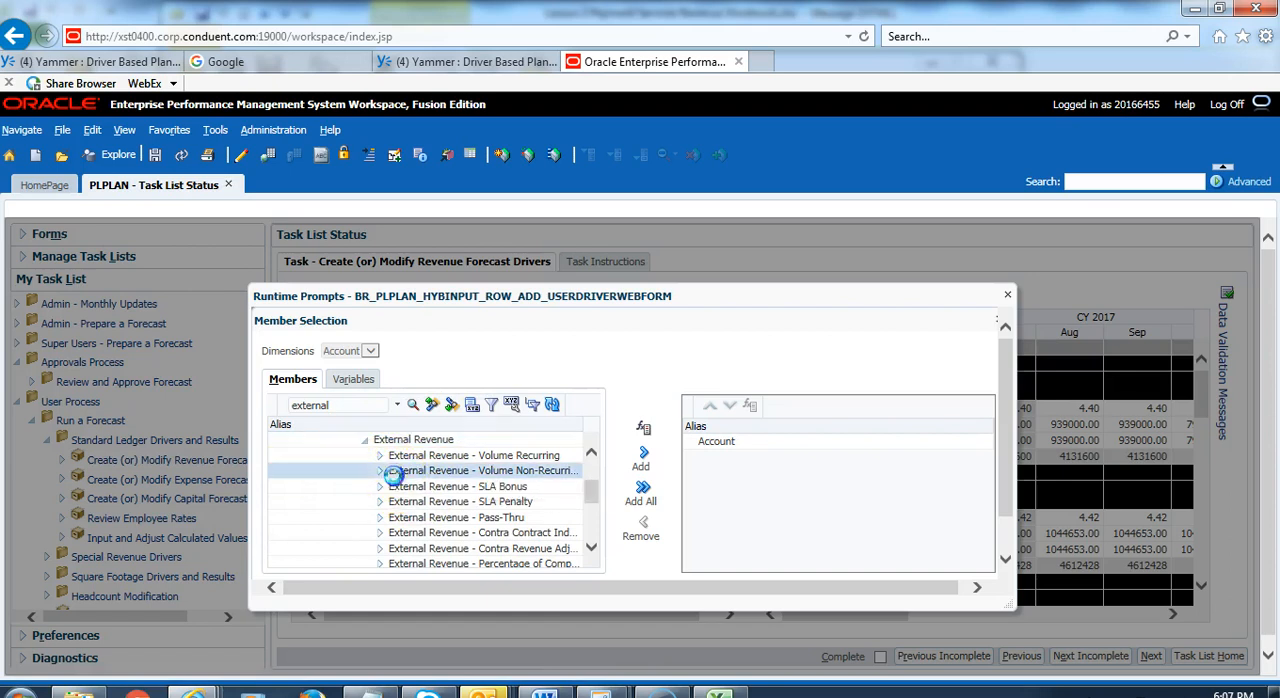
click(642, 460)
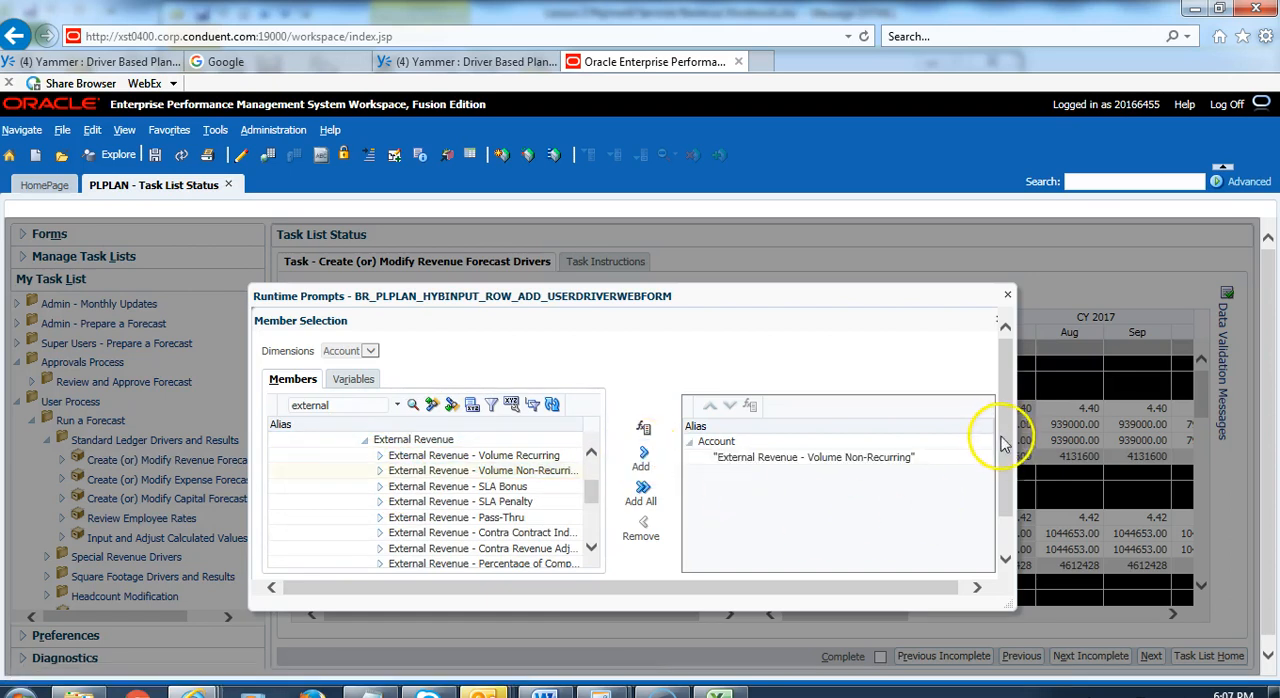
scroll(1006, 514, down, 2)
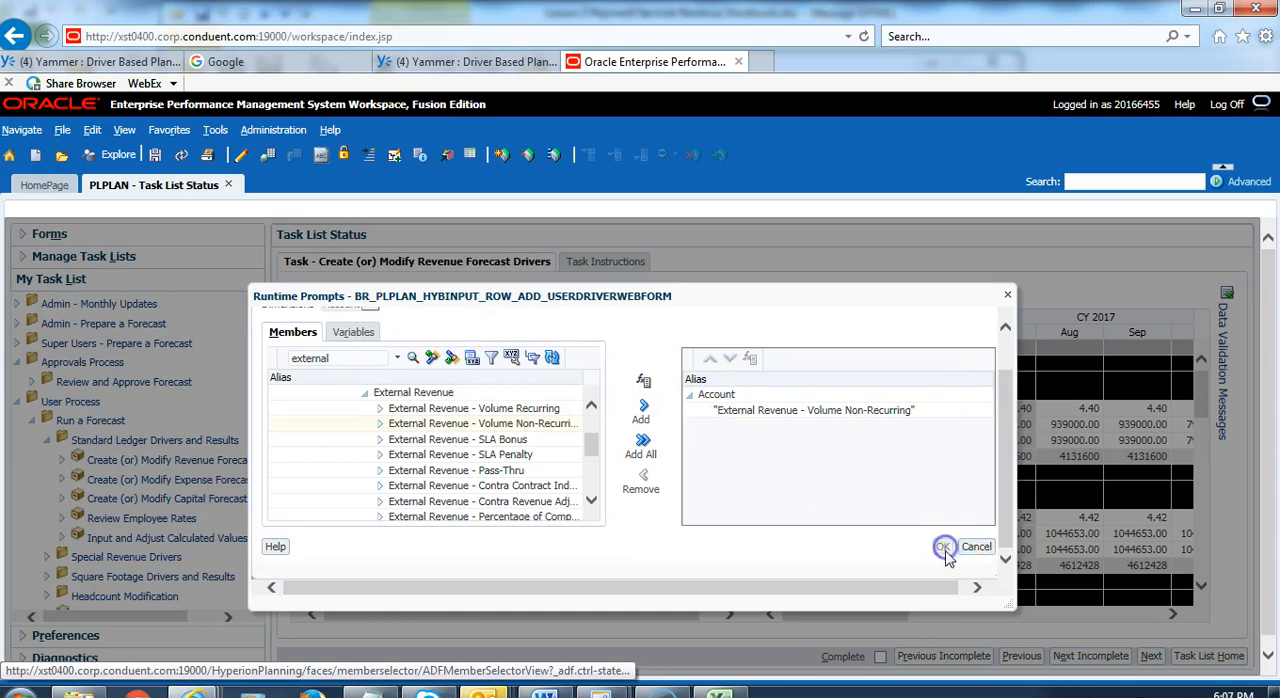
click(944, 548)
Step: Choose Driver001 under TotalStandardDrivers as the driver member for the new row
click(980, 361)
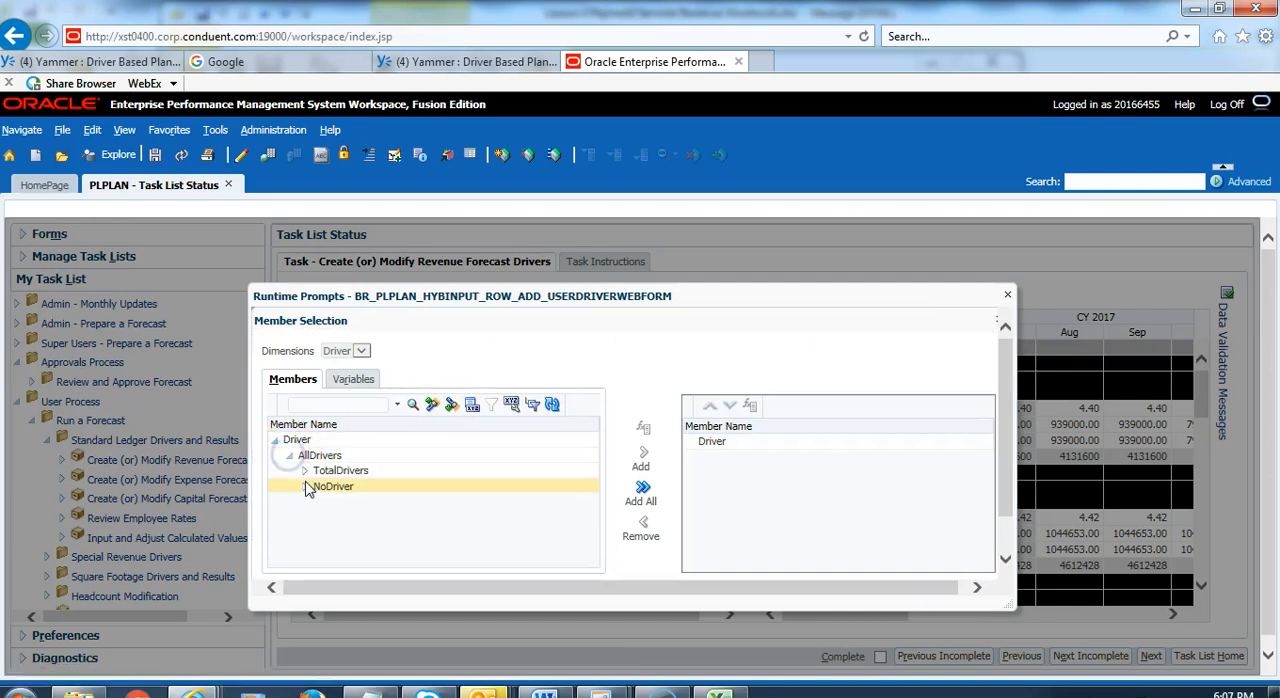
click(304, 470)
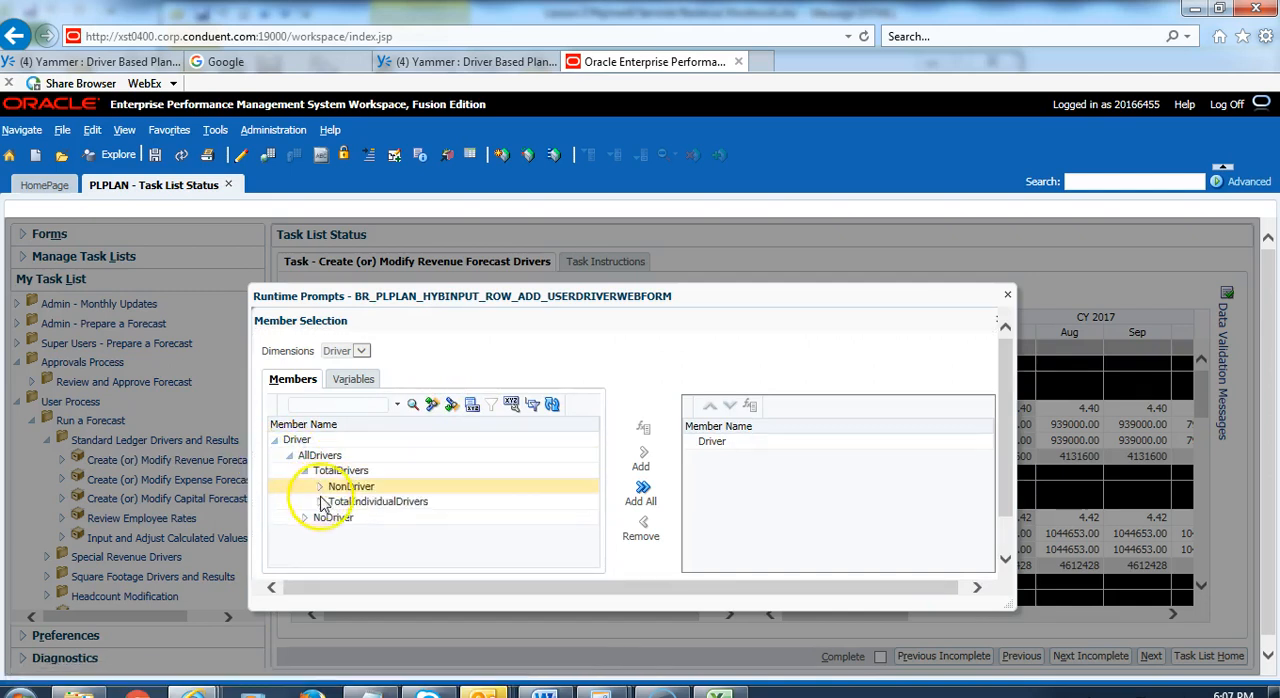
click(322, 501)
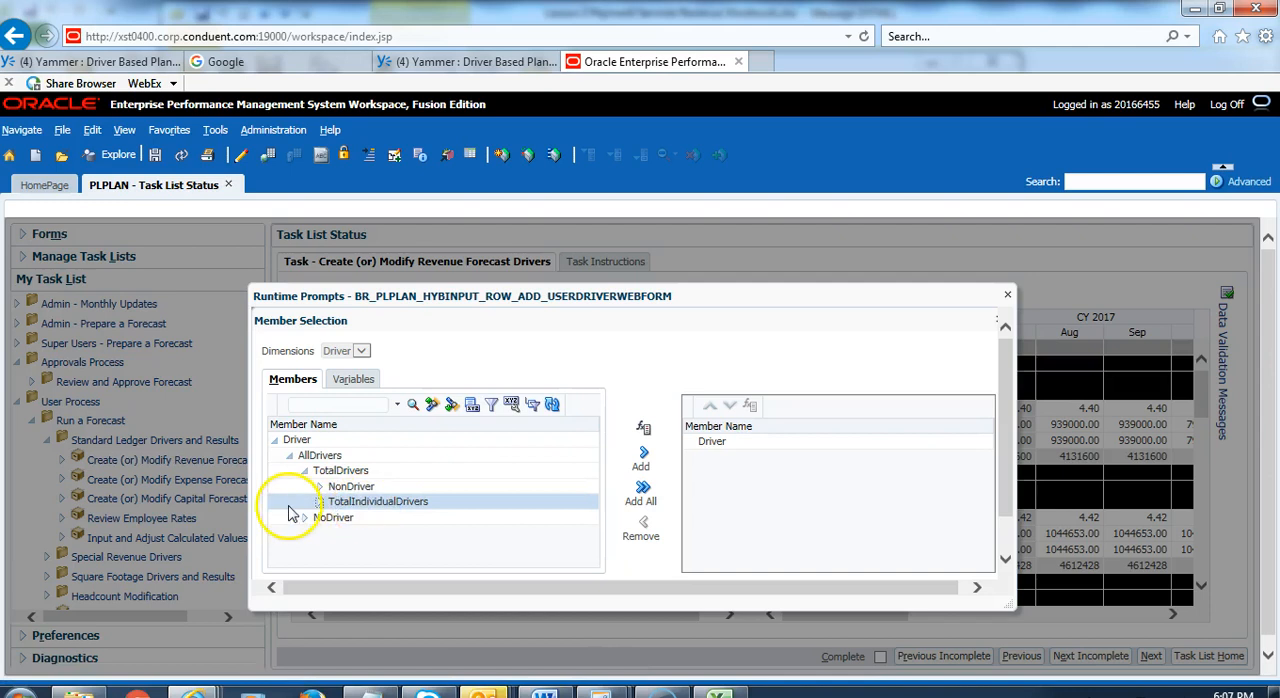
click(319, 503)
scroll(330, 500, down, 1)
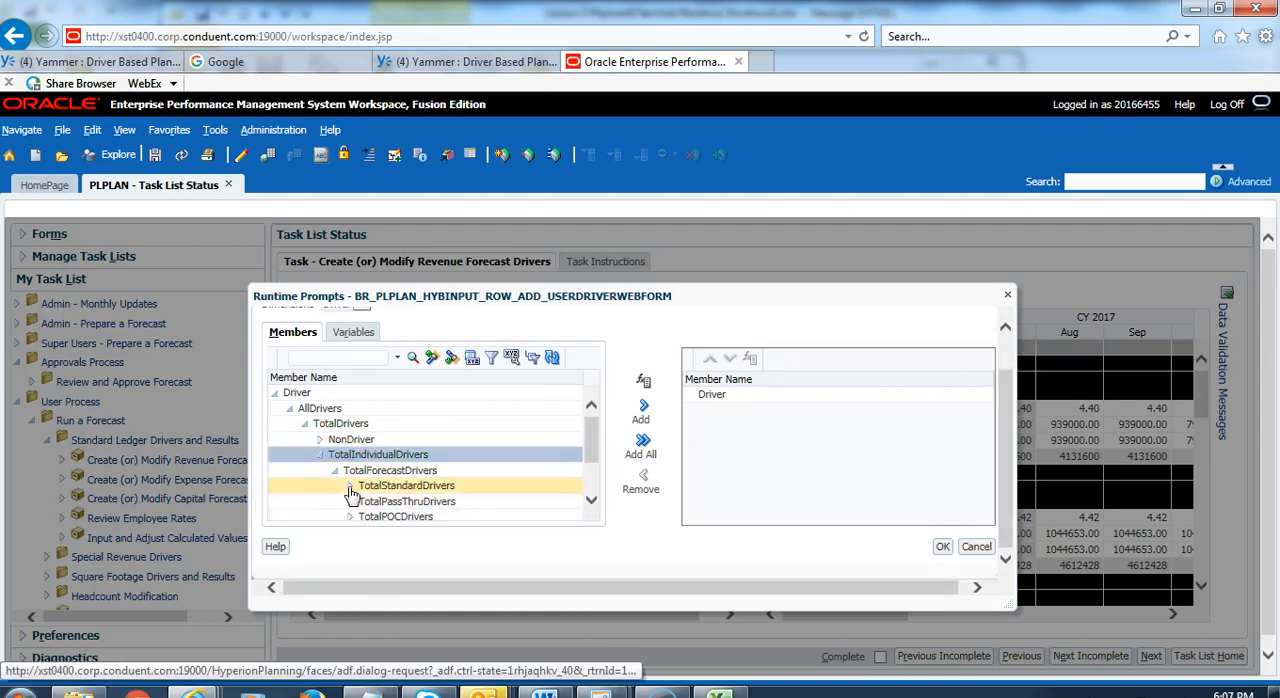
click(477, 501)
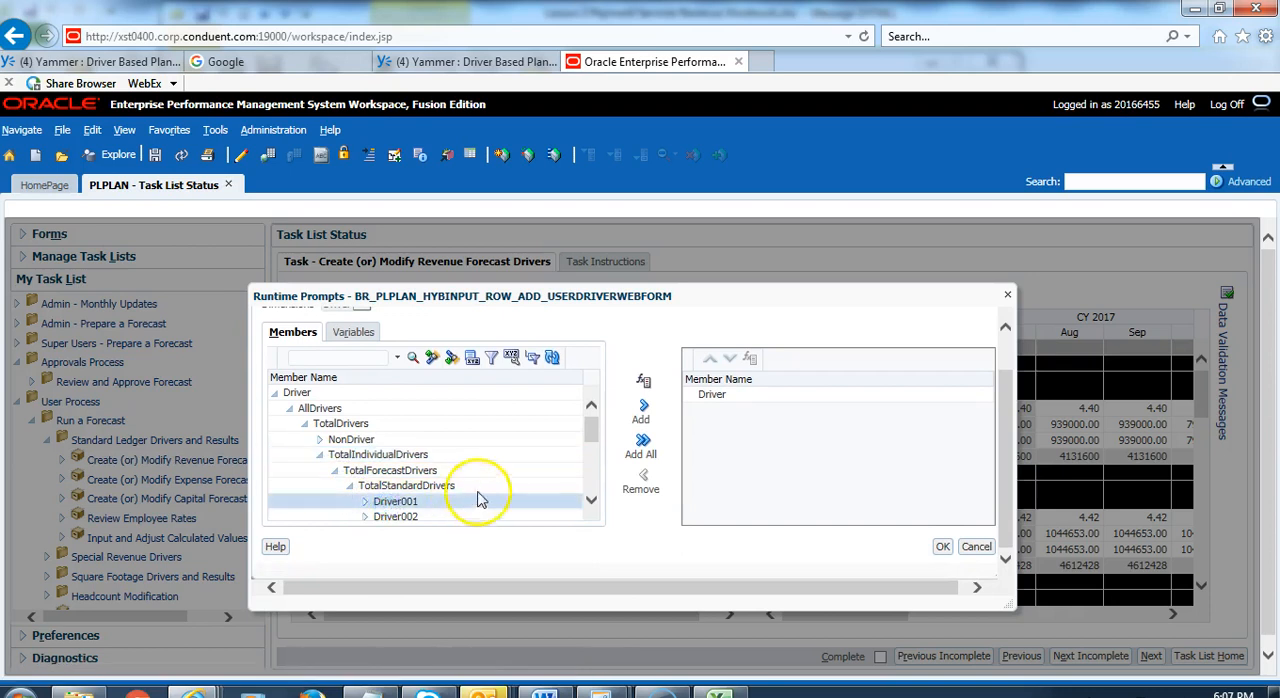
click(641, 412)
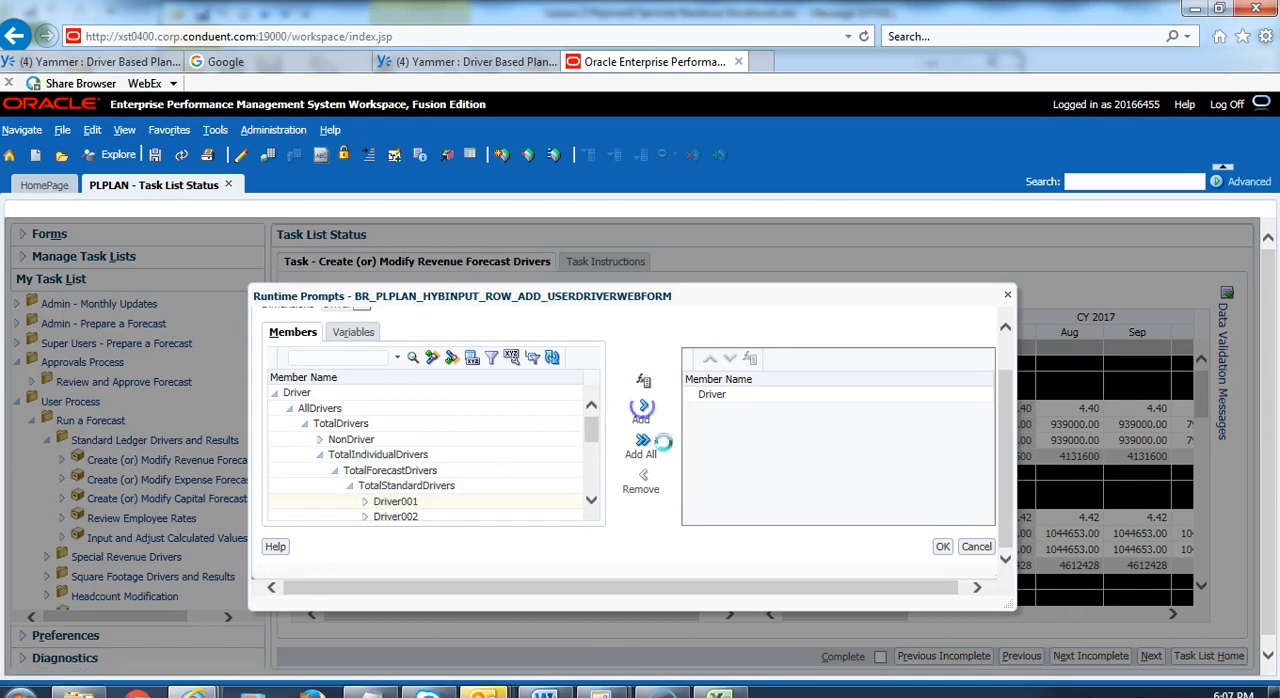
click(943, 549)
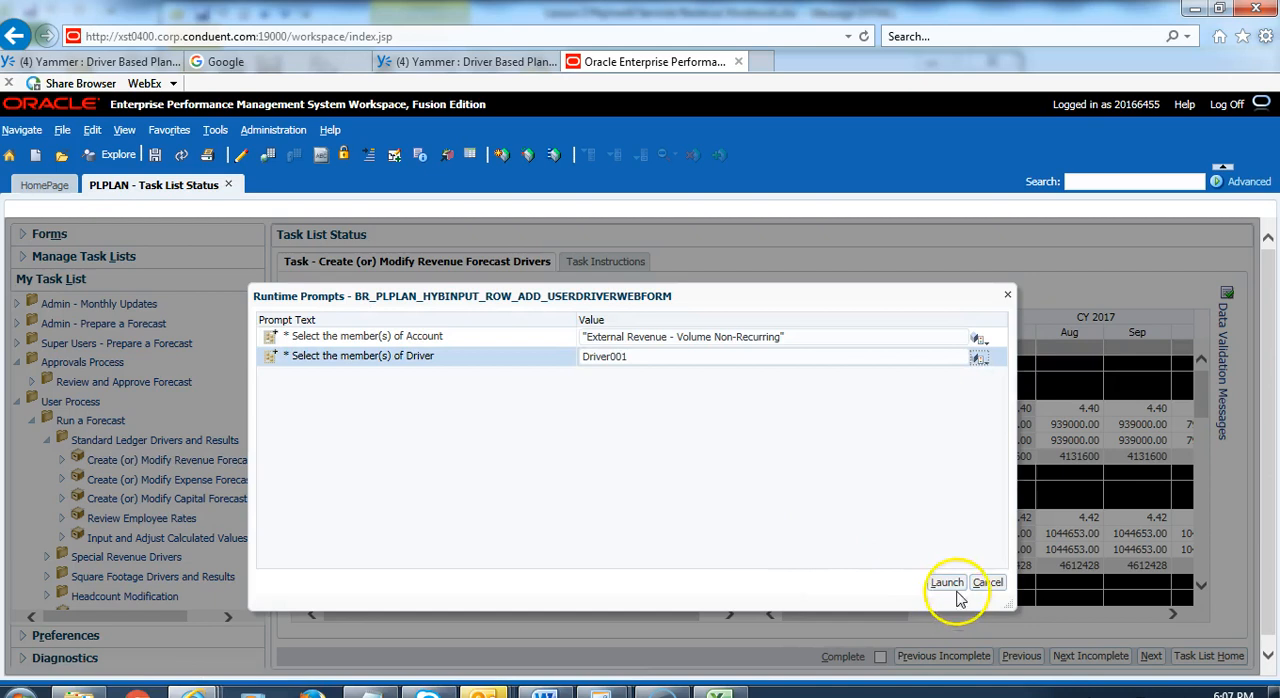
Step: Run the add-row rule with the chosen account and driver members to insert the new driver row
click(946, 583)
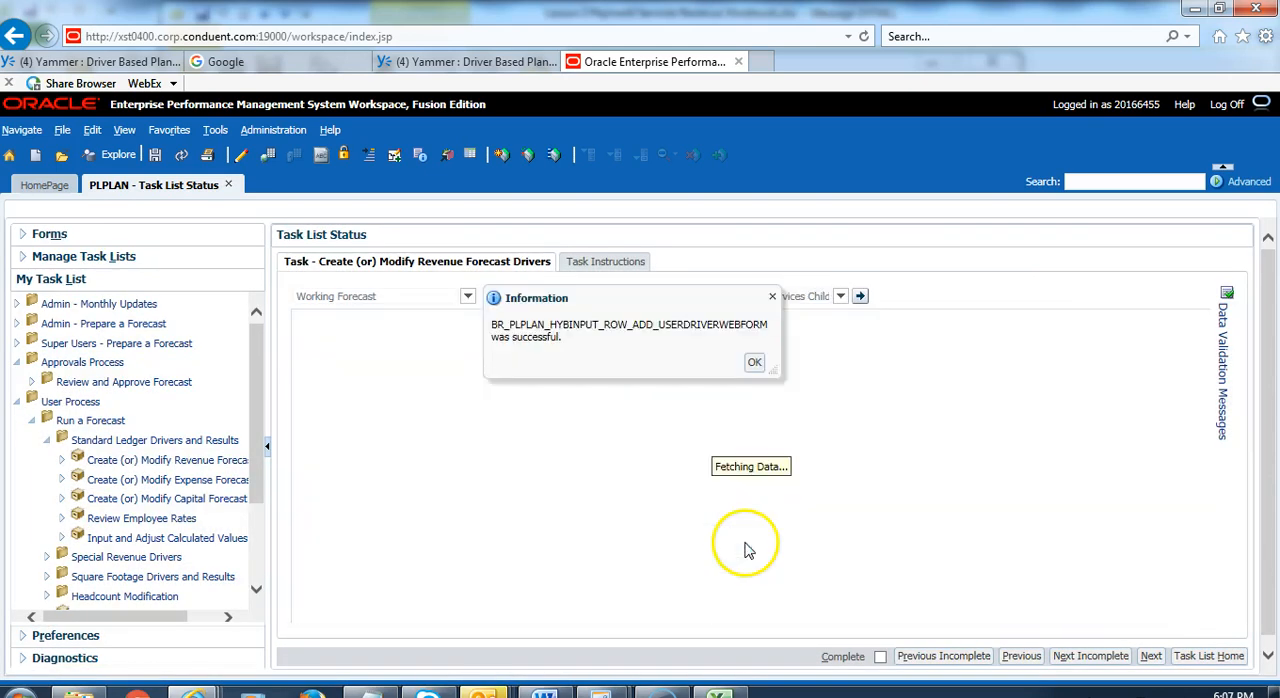
click(754, 362)
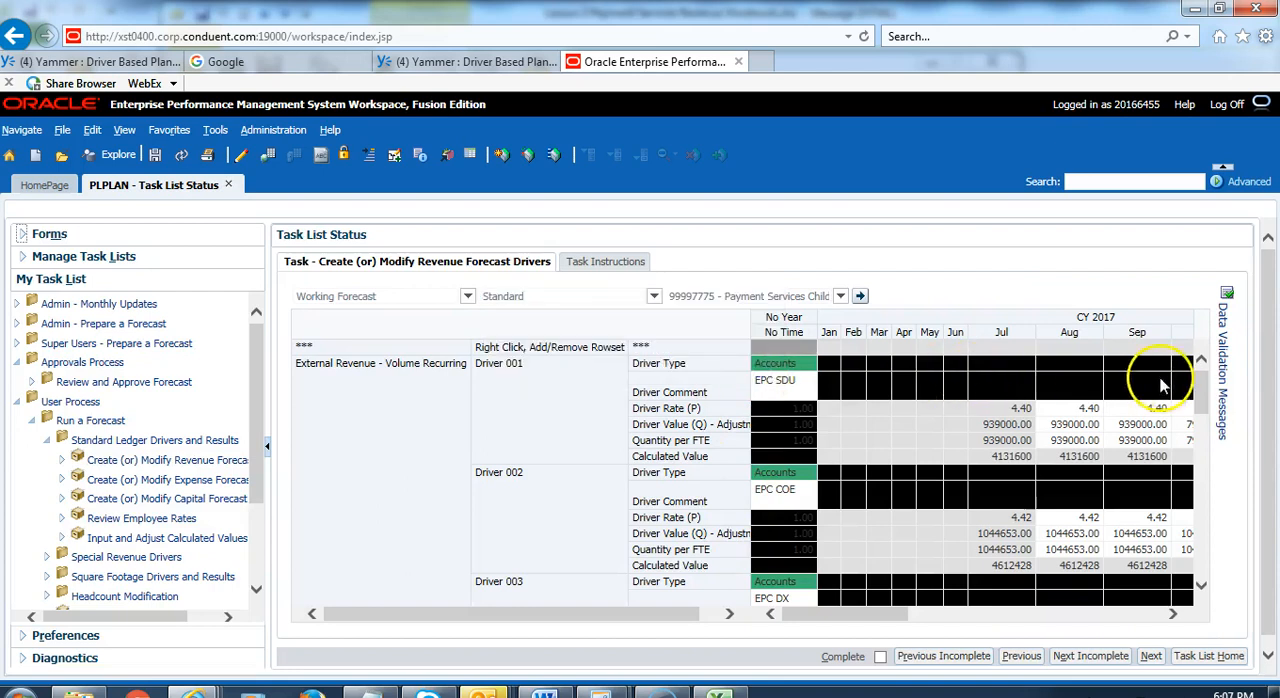
Step: Set the driver type of Driver 001 under External Revenue - Volume Non-Recurring to Payments
drag(1200, 385, 1210, 568)
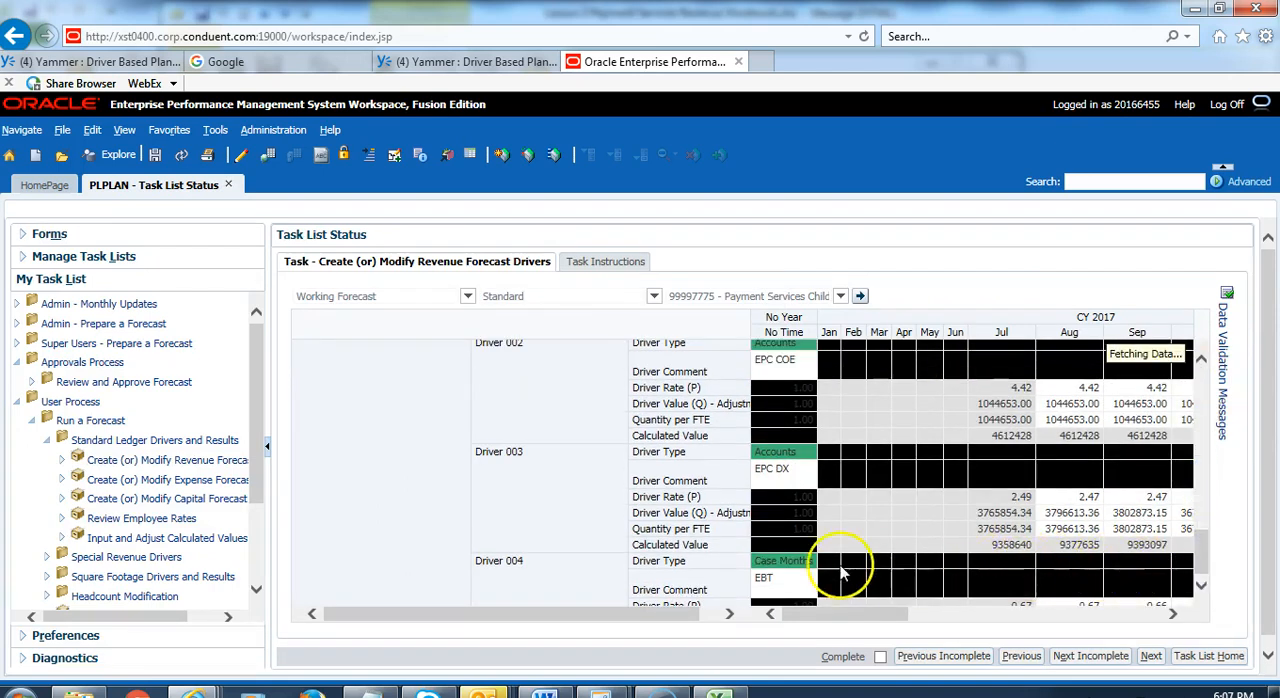
click(780, 506)
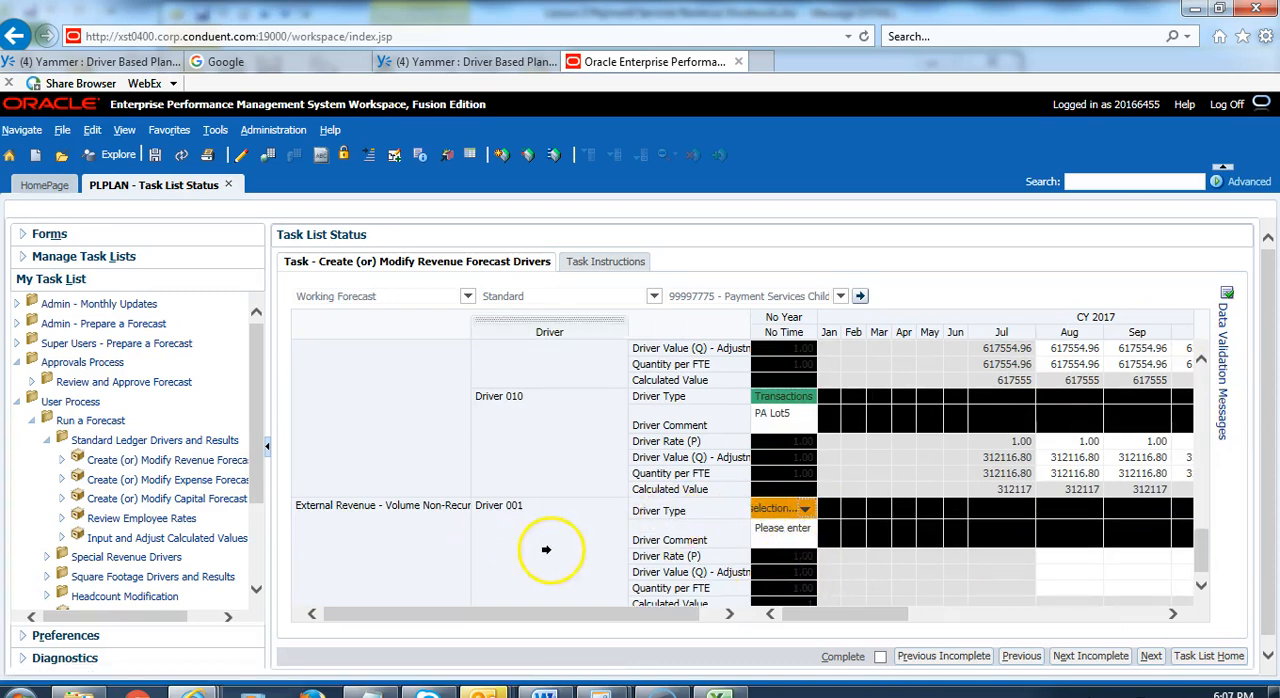
click(806, 510)
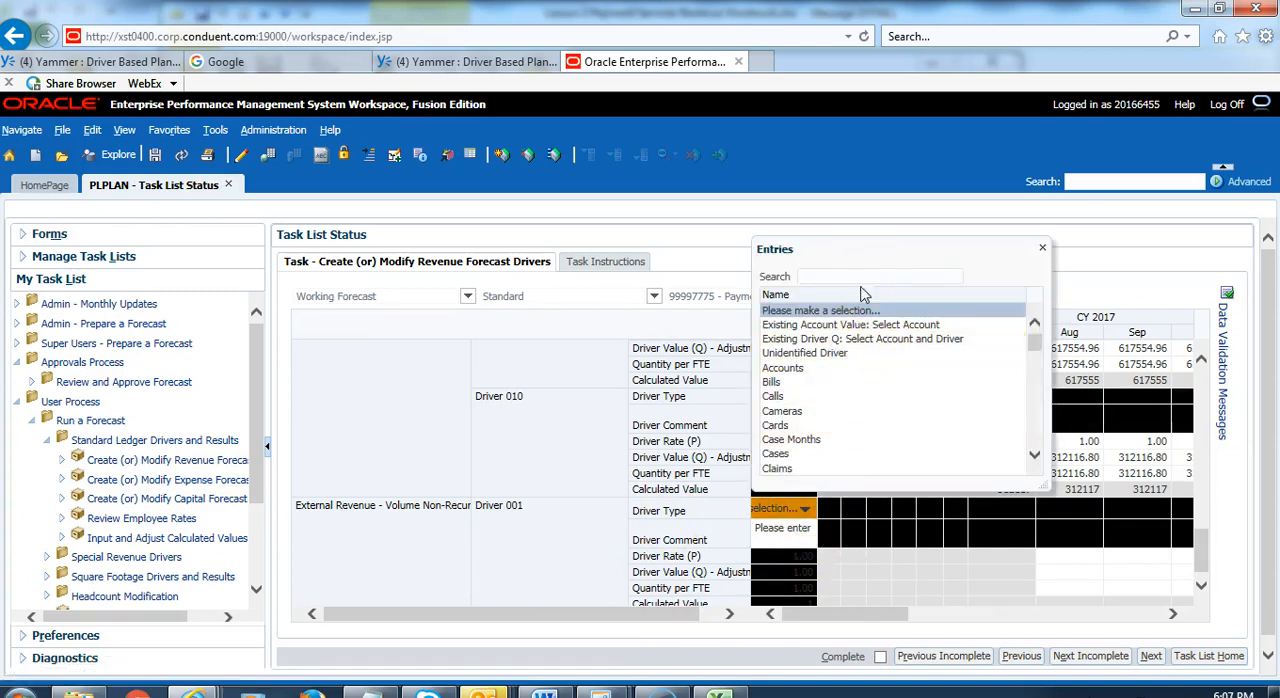
click(1033, 370)
drag(1033, 385, 1033, 394)
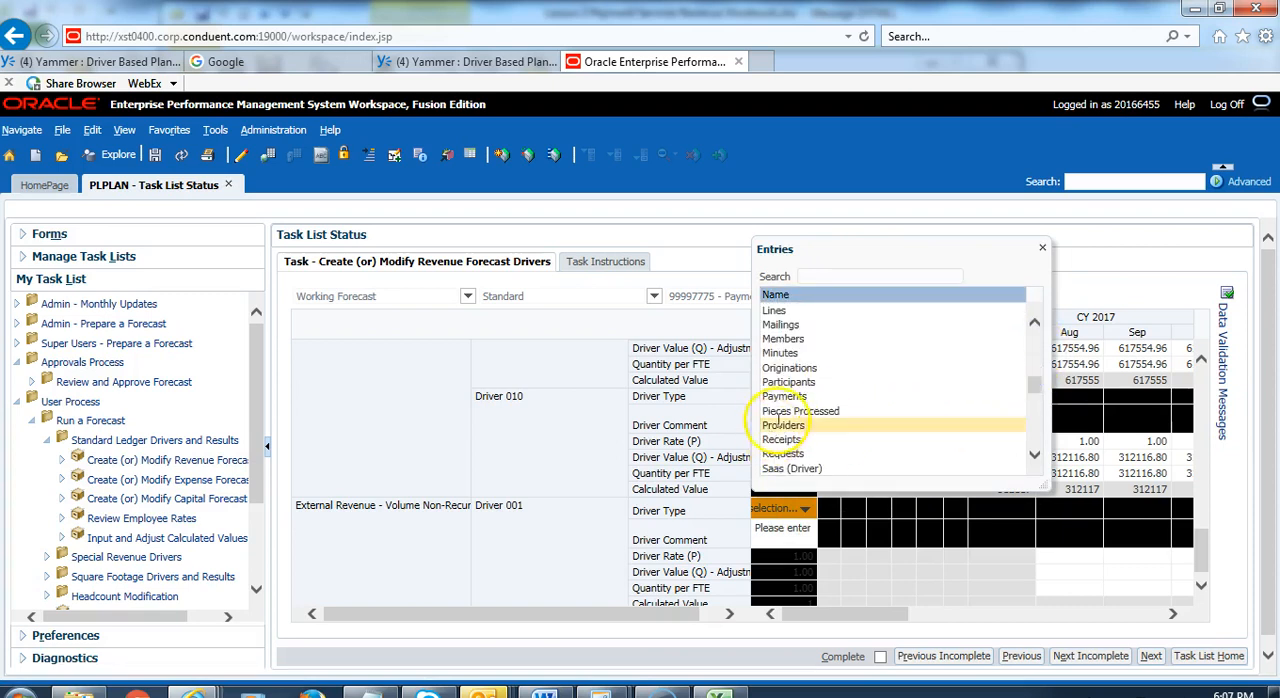
click(815, 397)
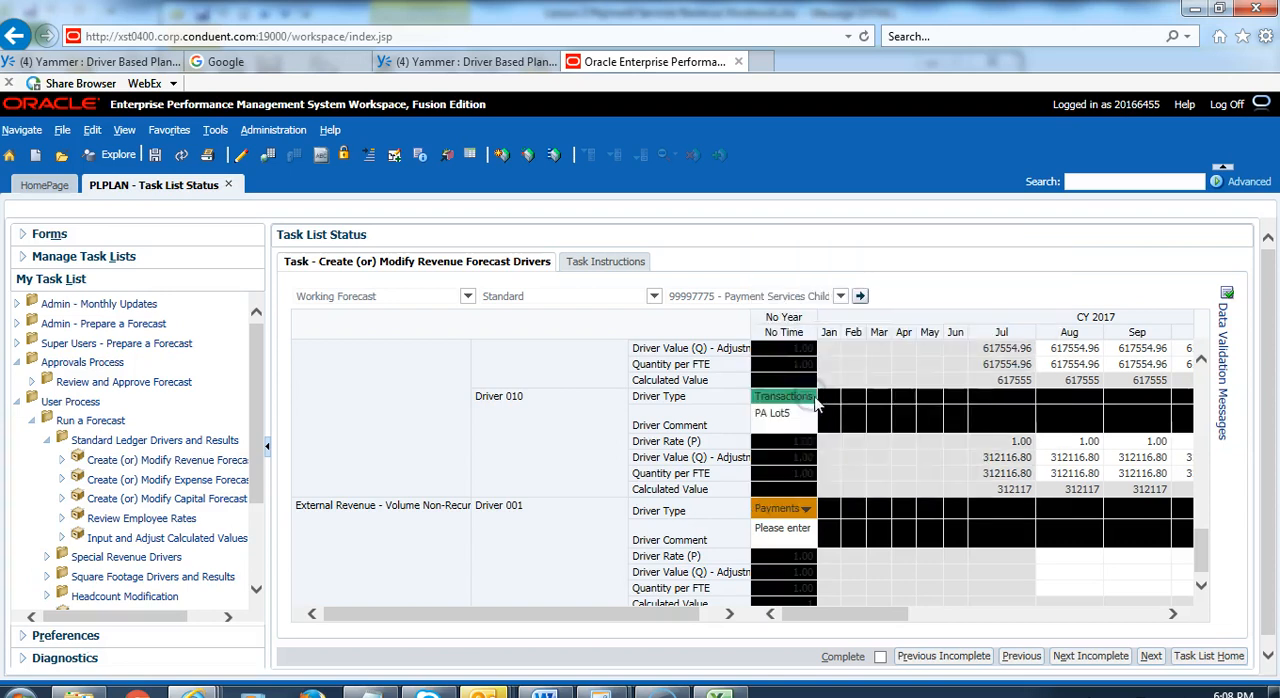
Step: Enter "Test" as the driver comment for the non-recurring Driver 001 and save the form data
click(790, 533)
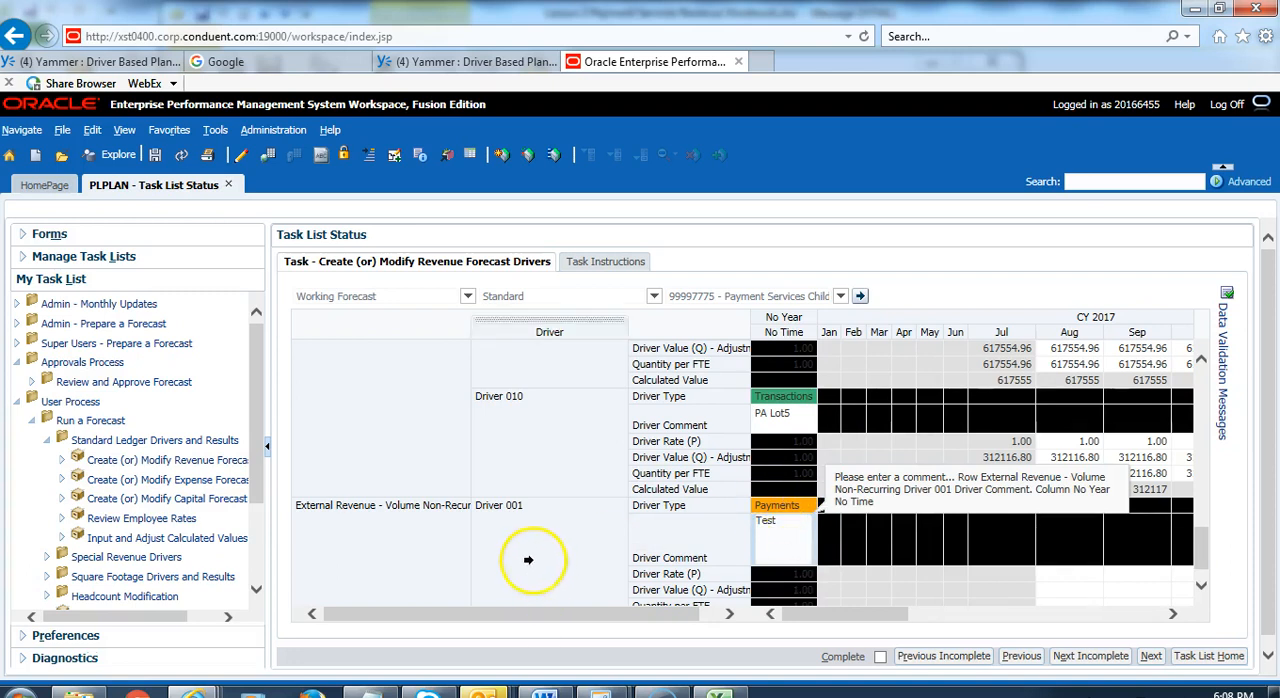
click(580, 437)
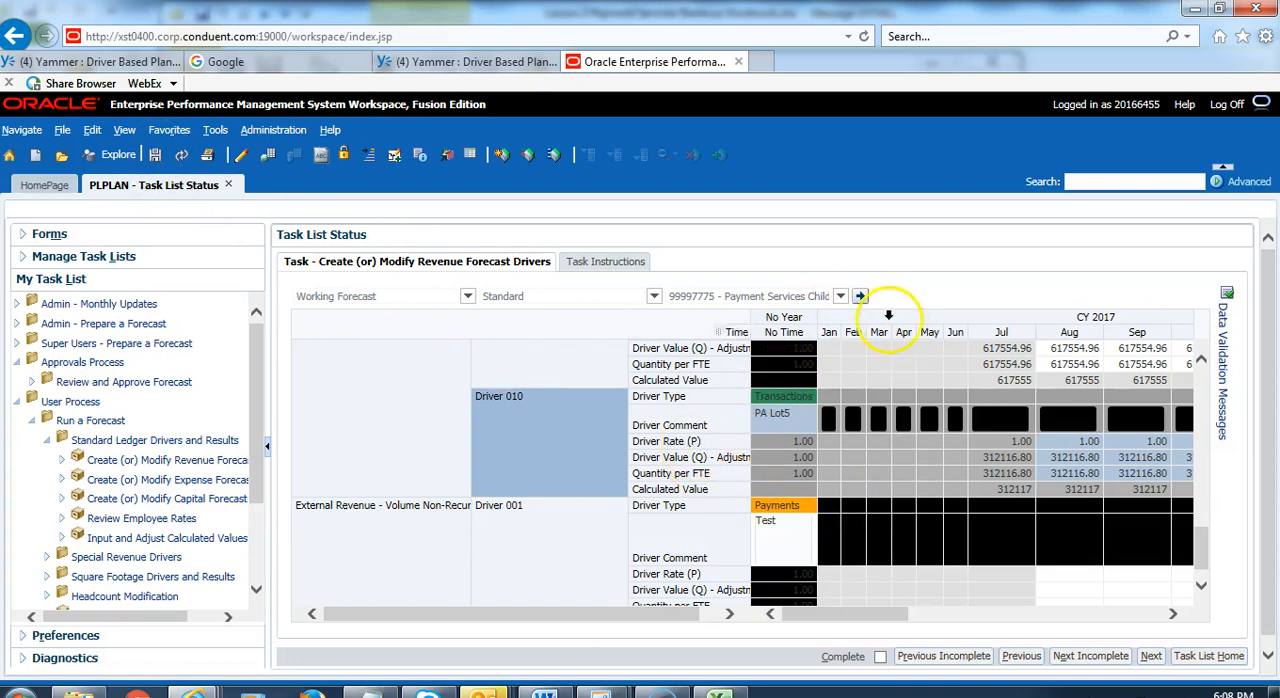
click(858, 297)
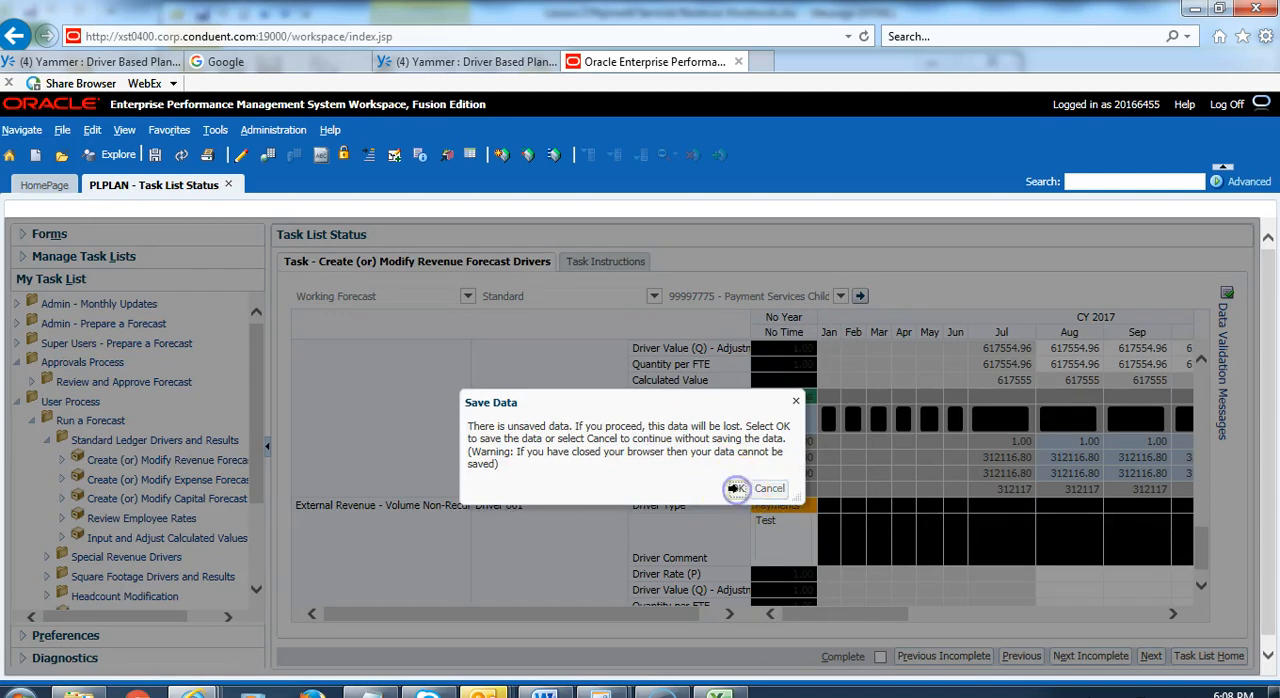
click(736, 488)
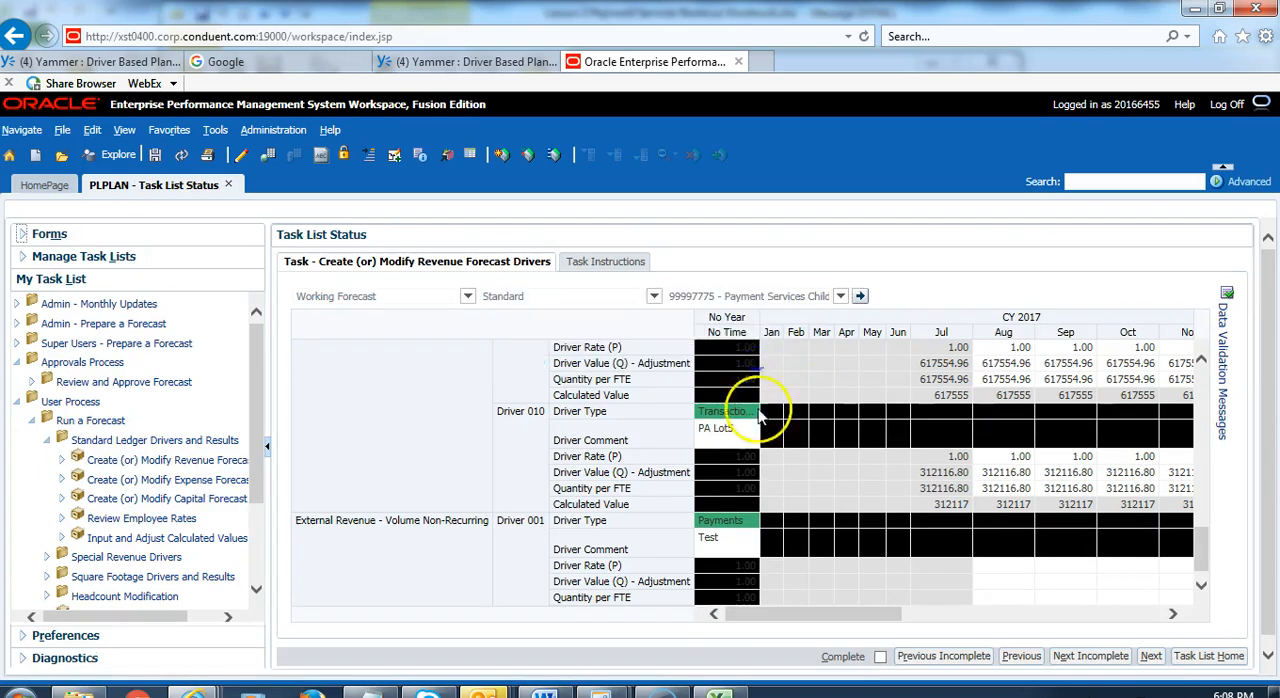
Step: For August 2017, set the non-recurring Driver 001's Driver Rate to 10, Driver Value adjustment to 1000 and Quantity per FTE to 100
click(745, 521)
scroll(797, 568, down, 1)
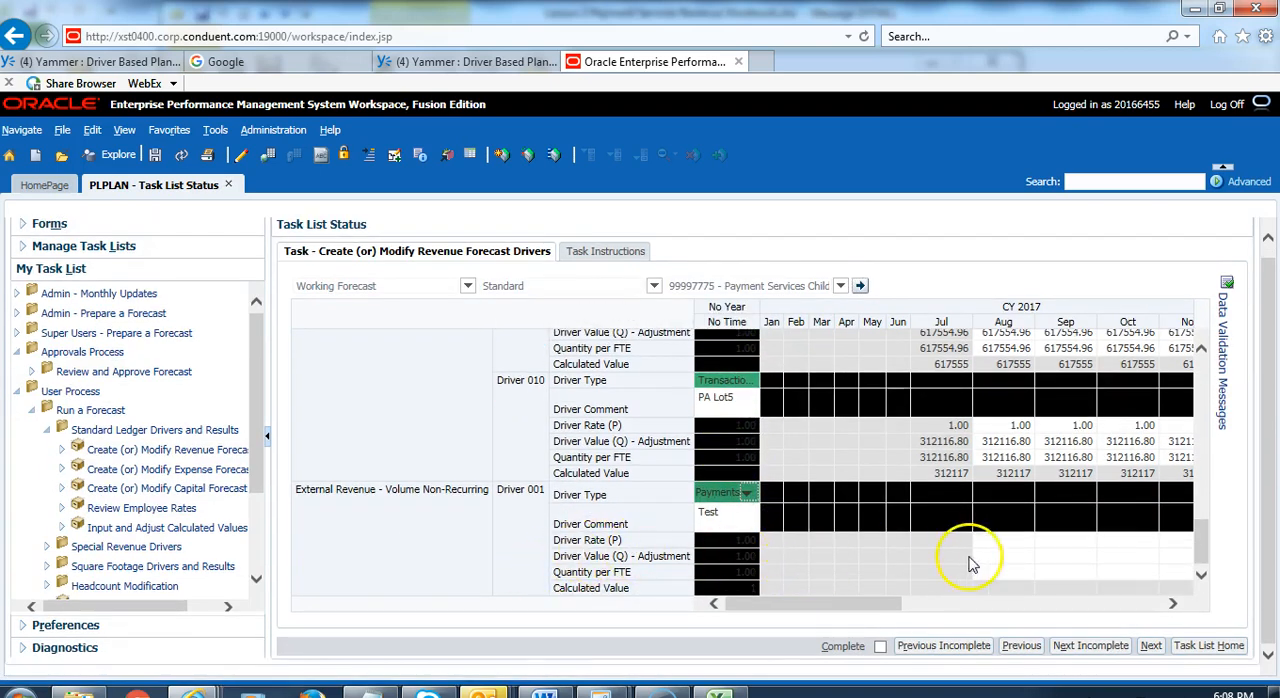
click(998, 543)
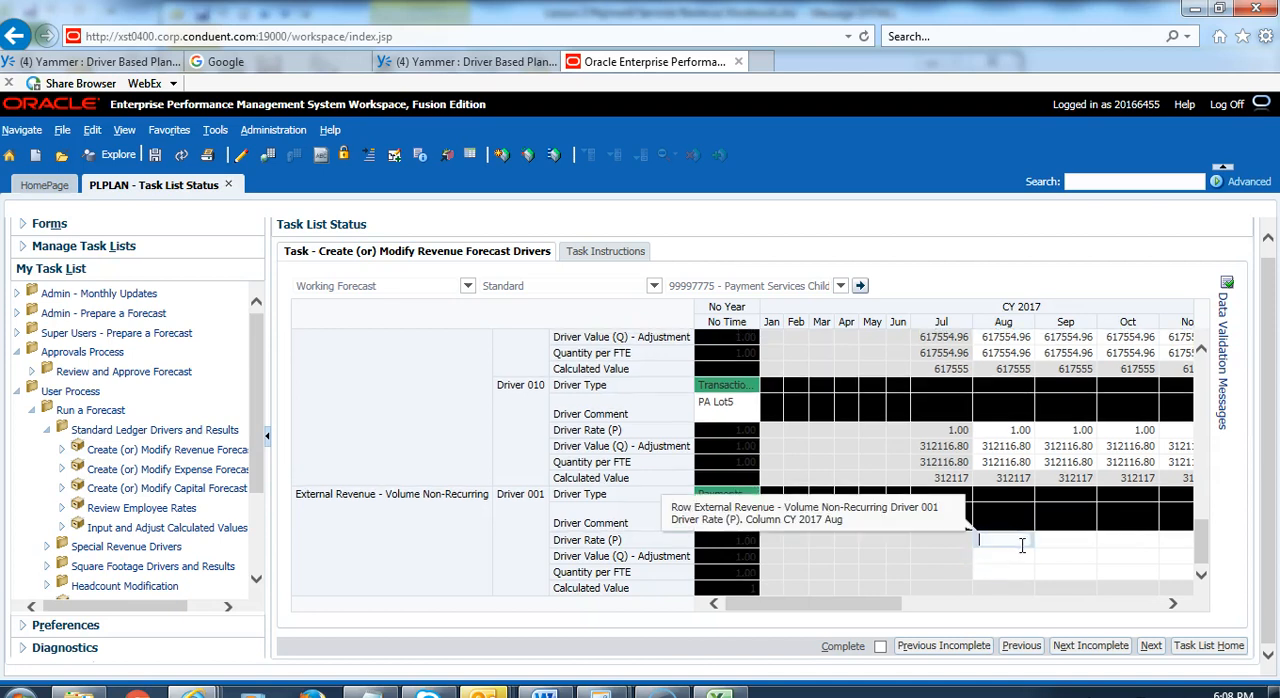
text(10)
click(1032, 555)
text(1000)
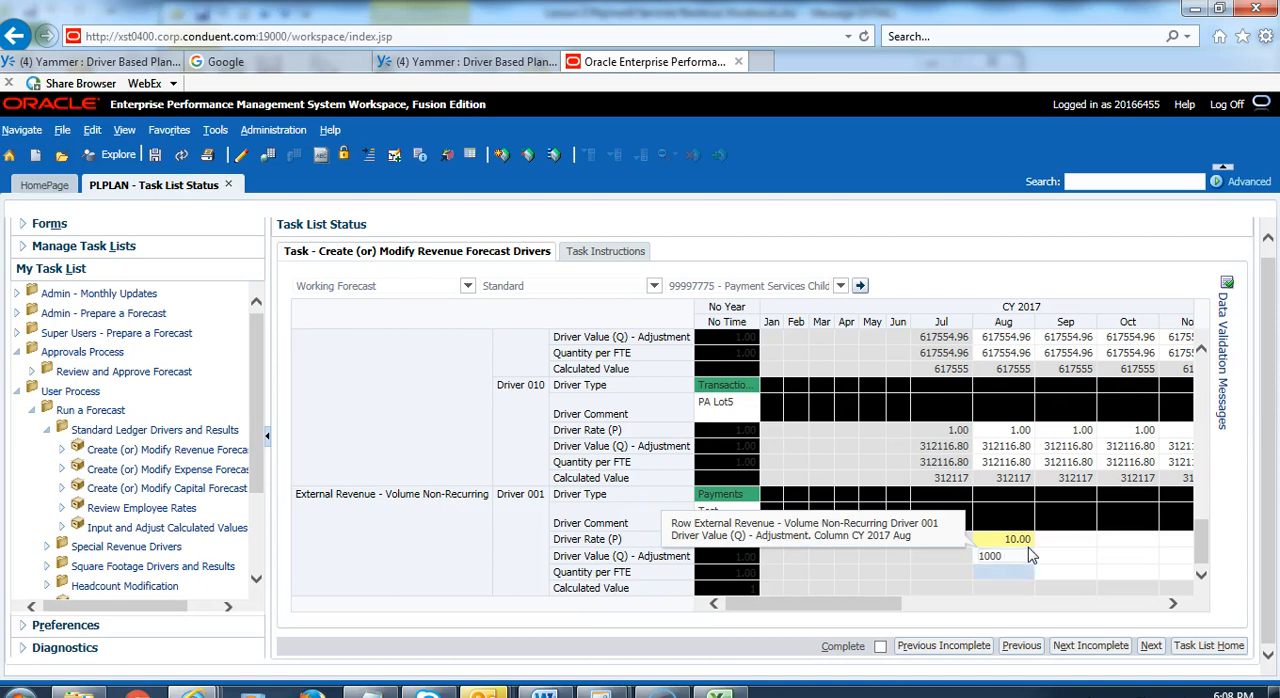
key(Return)
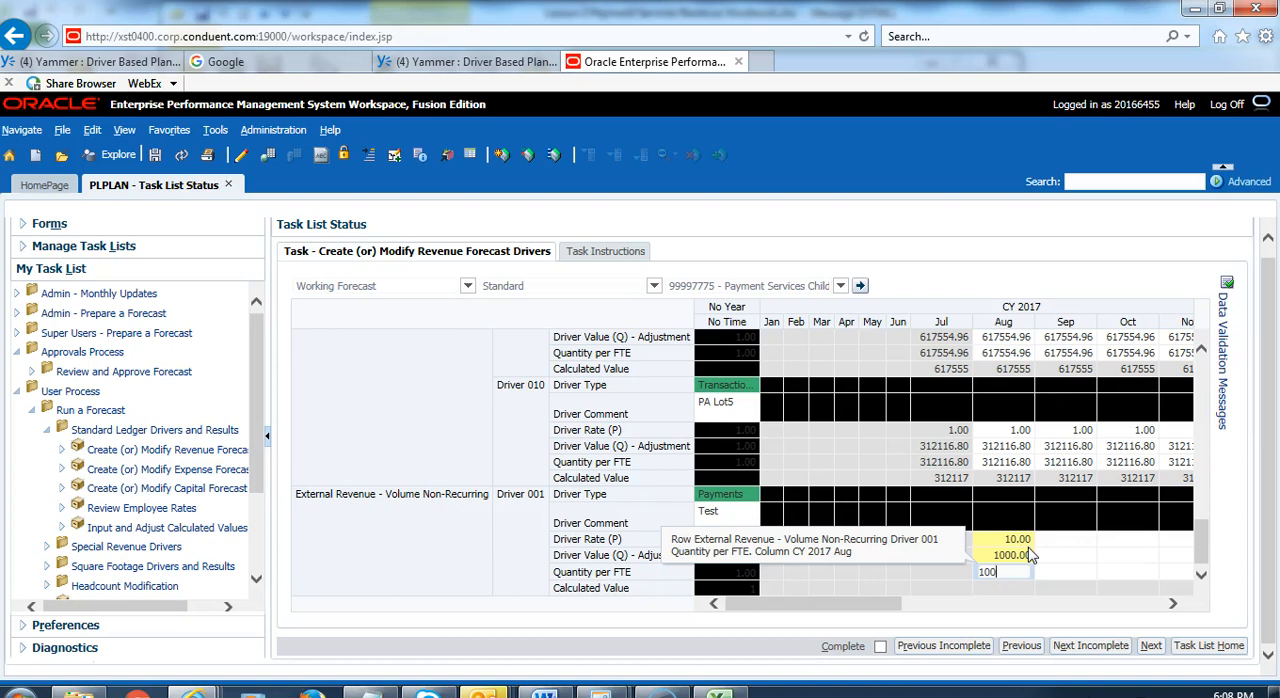
click(1032, 555)
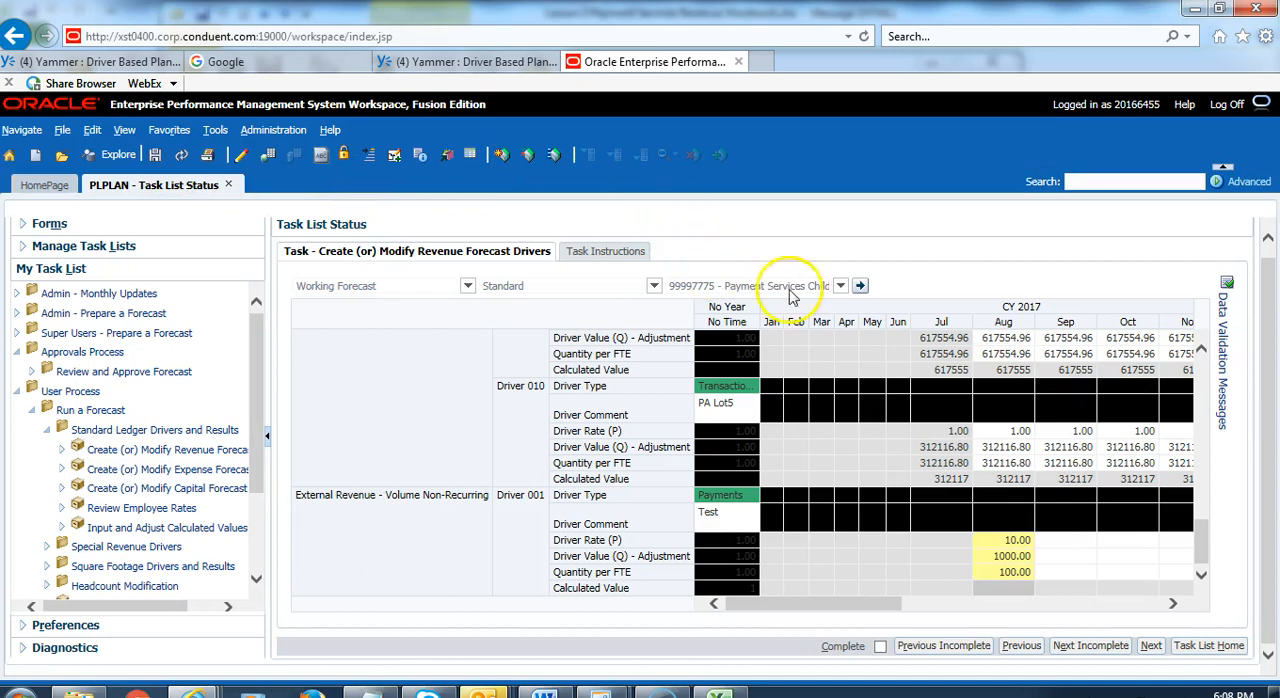
Step: Save the August driver values and reload the form for the same org
click(862, 287)
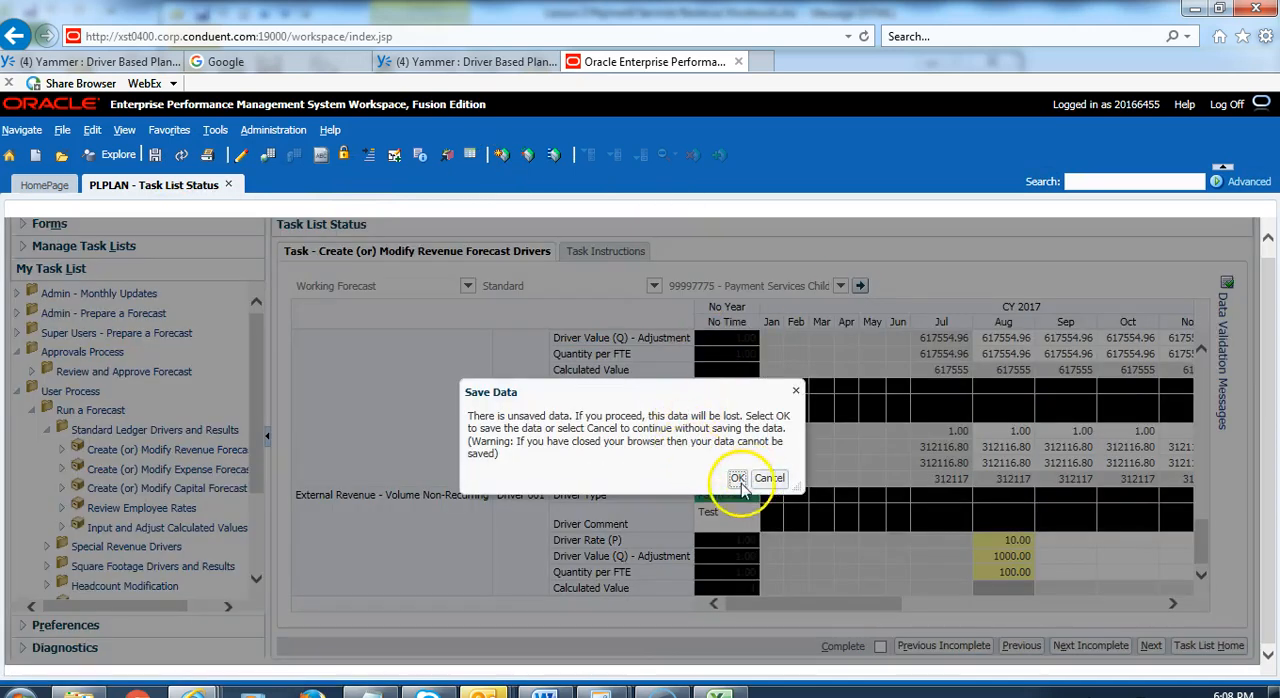
click(739, 478)
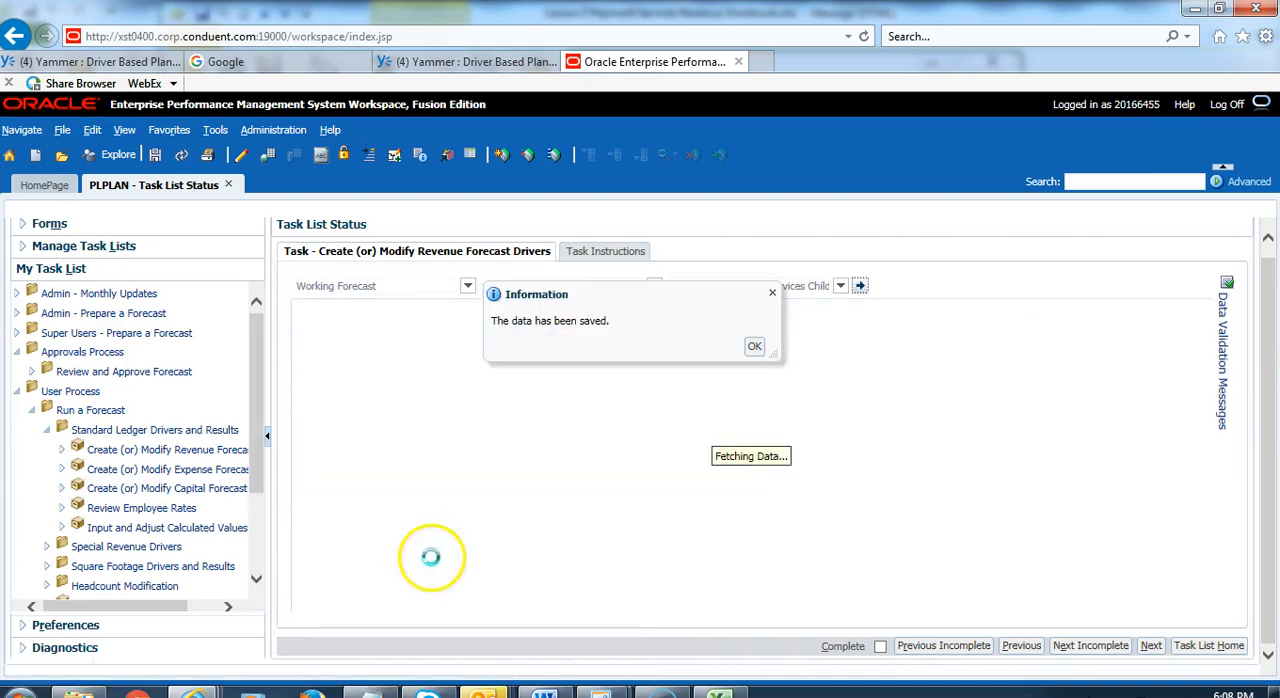
click(752, 347)
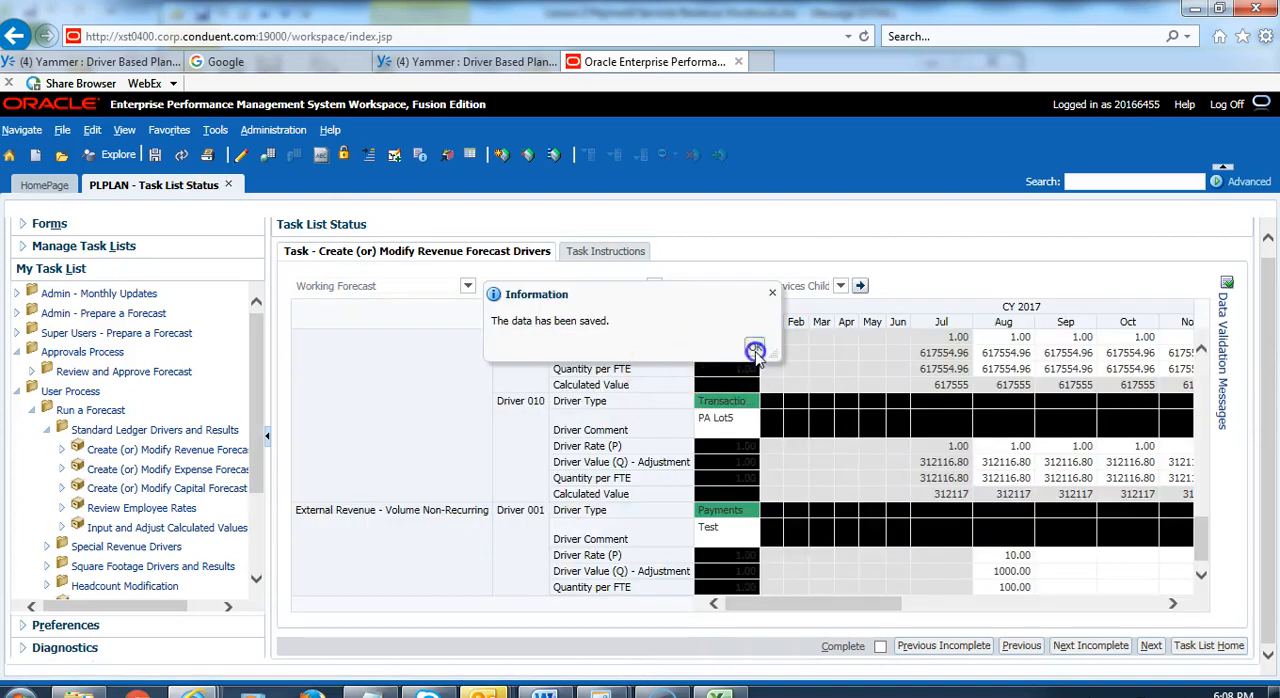